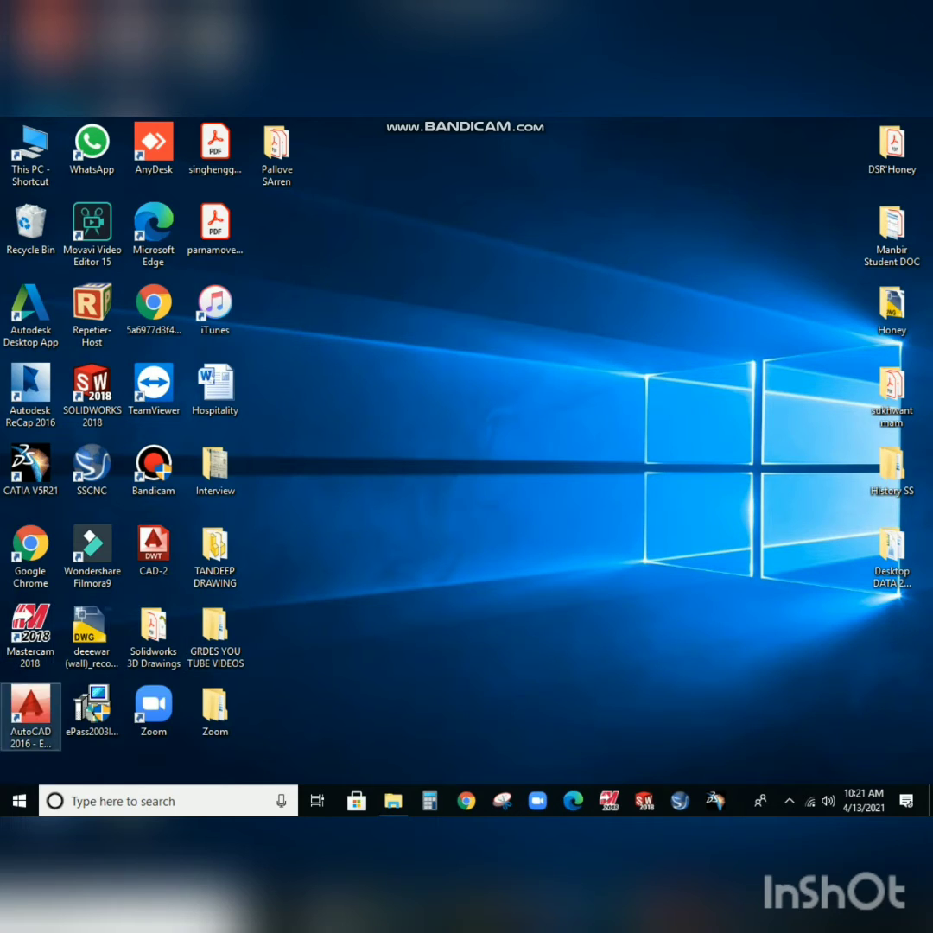
- Launch AutoCAD 2016 from its desktop icon
{"action": "left_click", "coordinate": [30, 713]}
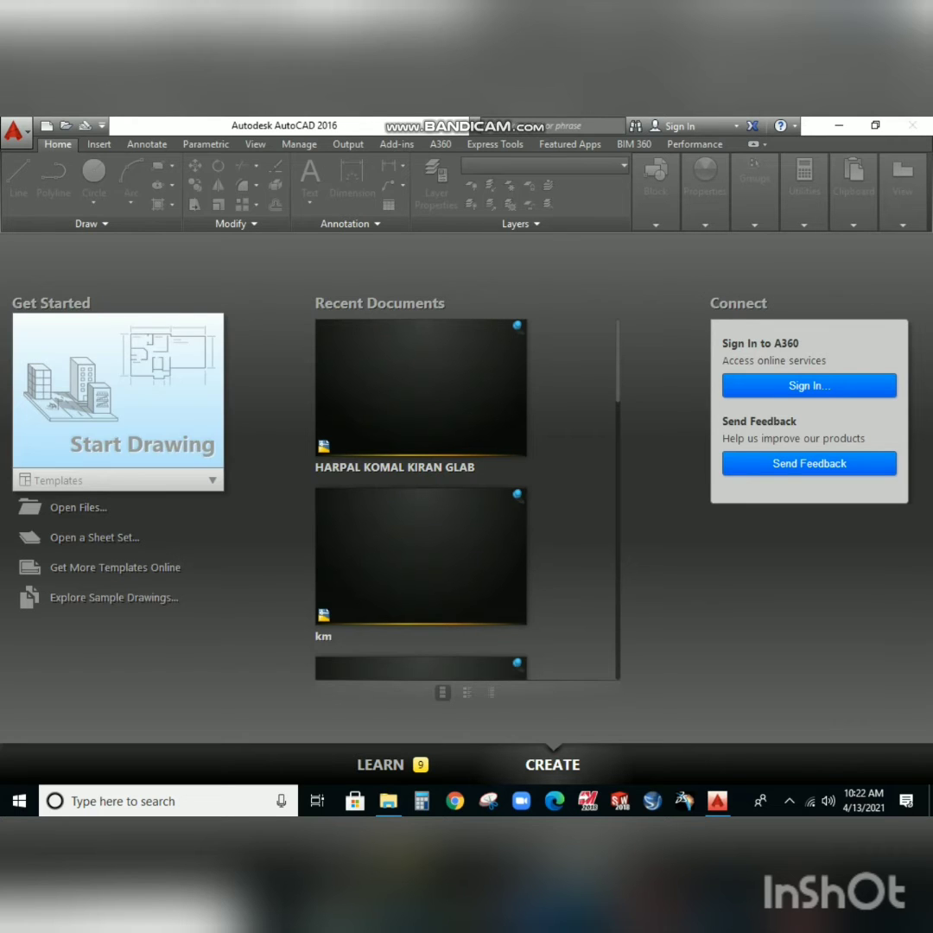
- Begin a new blank Drawing1 from the Start page
{"action": "left_click", "coordinate": [118, 393]}
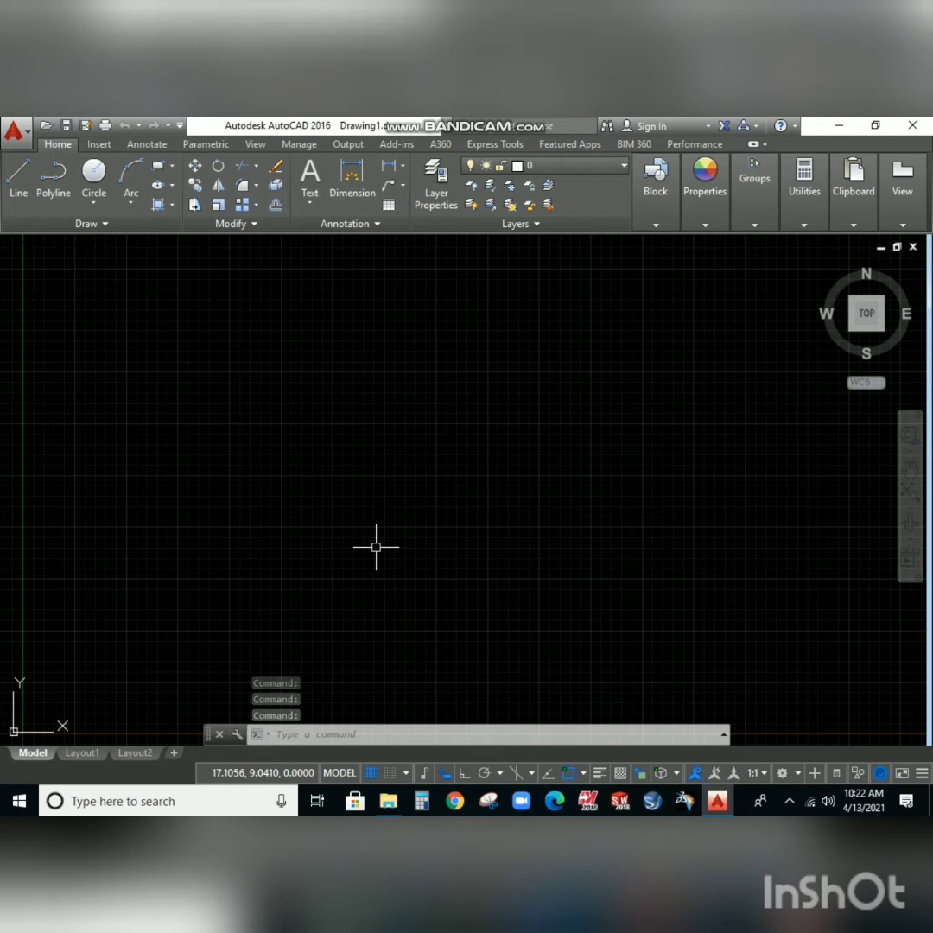
- Use UNITS to set 0.00 length and angle precision with a Millimeters insertion scale
{"action": "type", "text": "uni"}
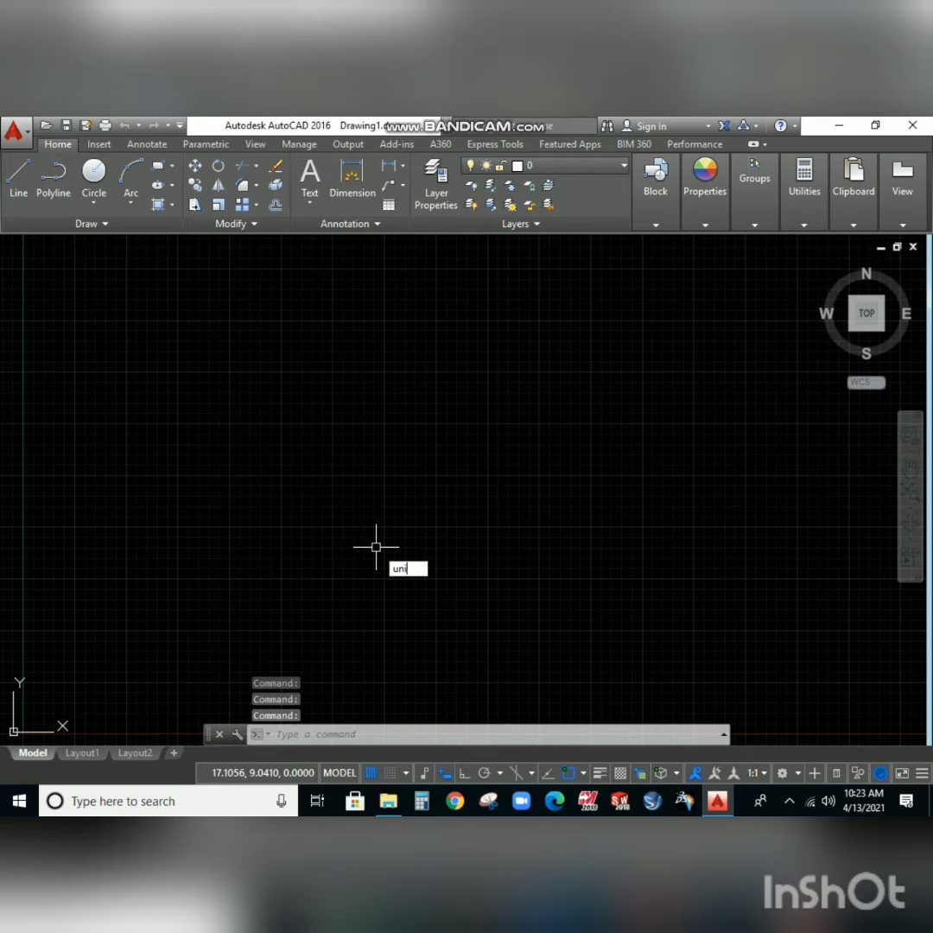
{"action": "type", "text": "ts"}
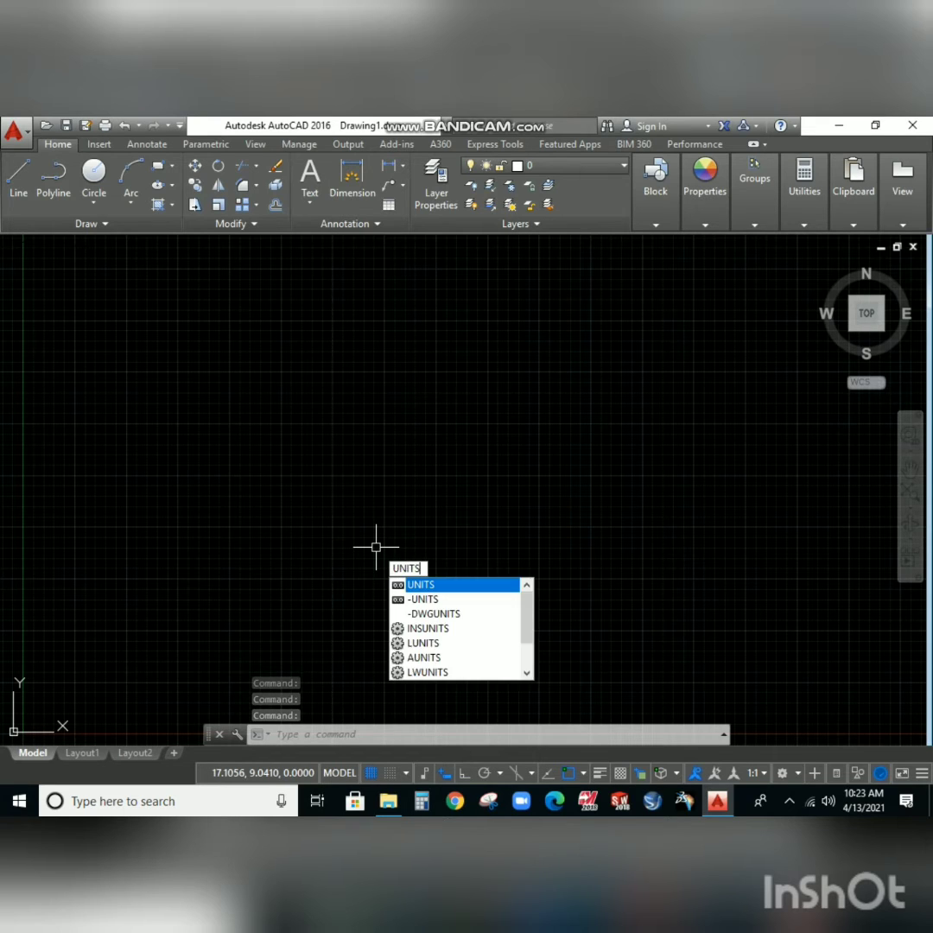
{"action": "key", "text": "Return"}
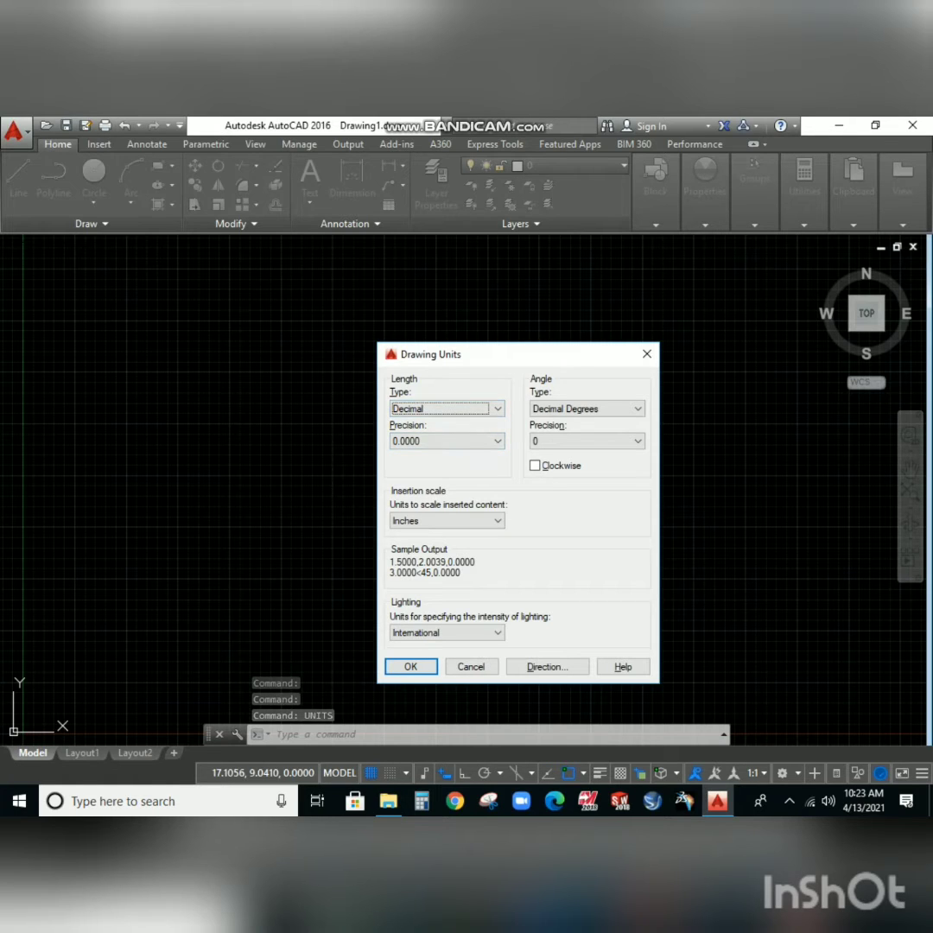
{"action": "key", "text": "Tab"}
{"action": "key", "text": "alt+Down"}
{"action": "key", "text": "Down"}
{"action": "key", "text": "Down"}
{"action": "key", "text": "Return"}
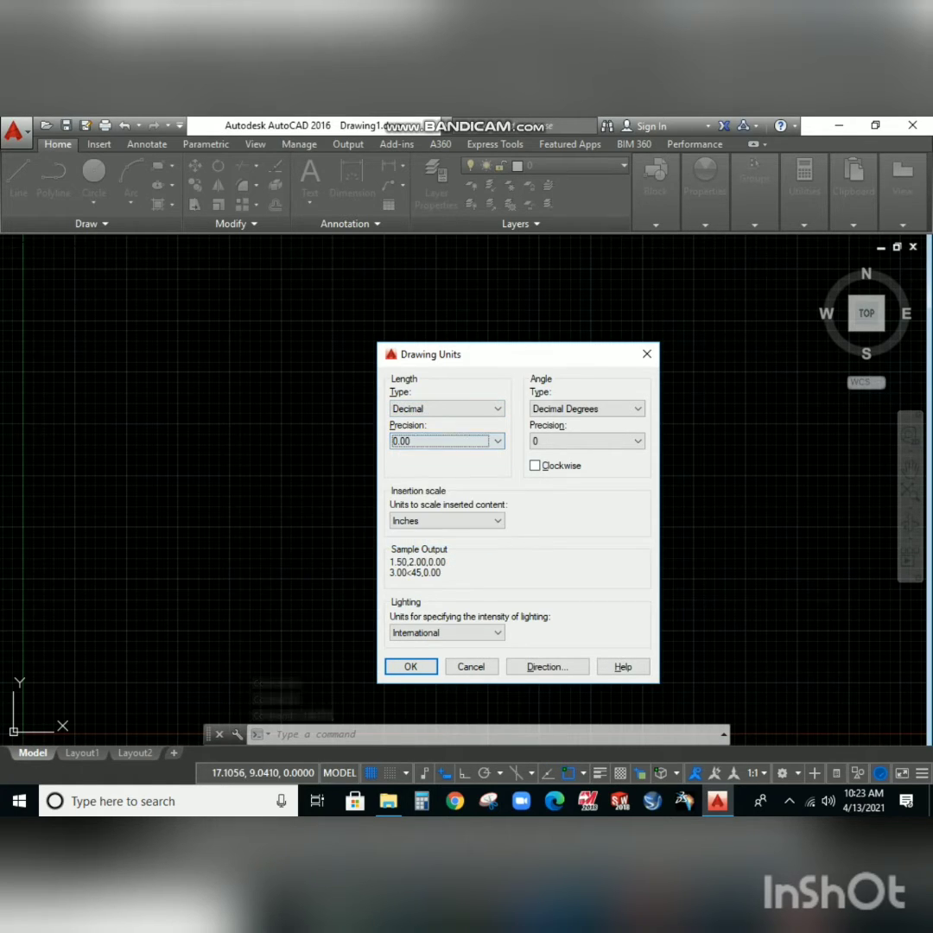
{"action": "key", "text": "Tab"}
{"action": "key", "text": "Tab"}
{"action": "key", "text": "alt+Down"}
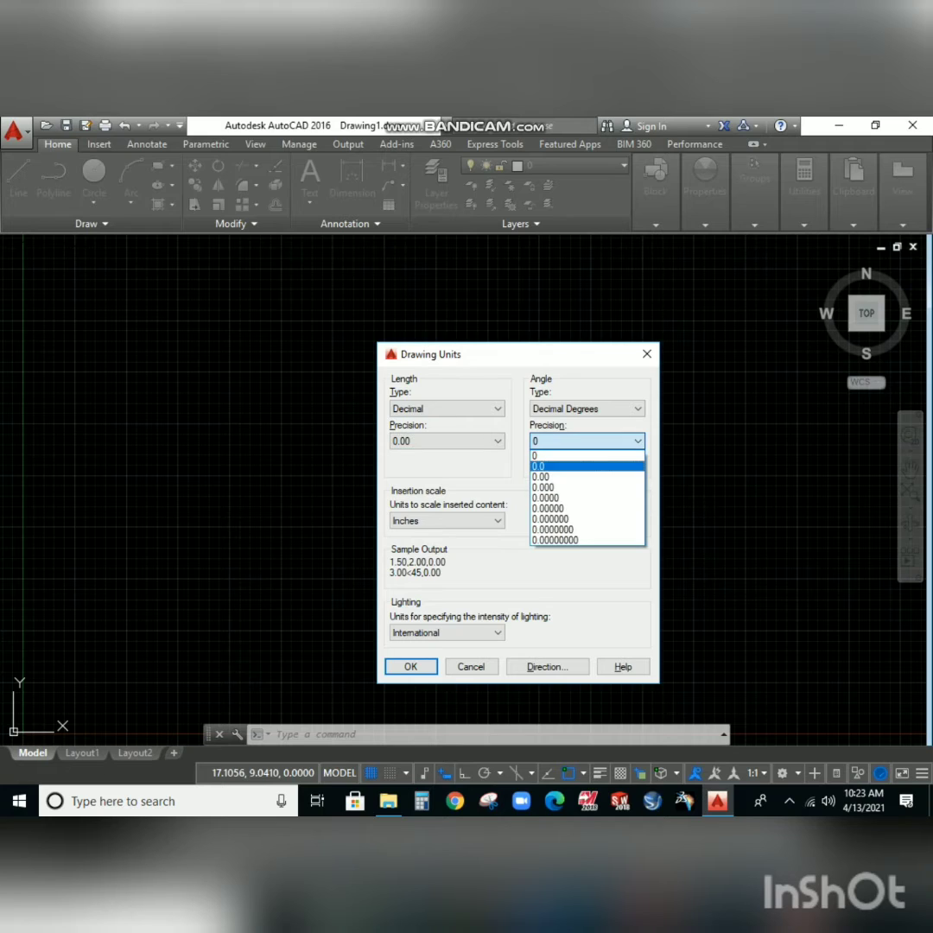
{"action": "key", "text": "Down"}
{"action": "key", "text": "Return"}
{"action": "key", "text": "Tab"}
{"action": "key", "text": "Tab"}
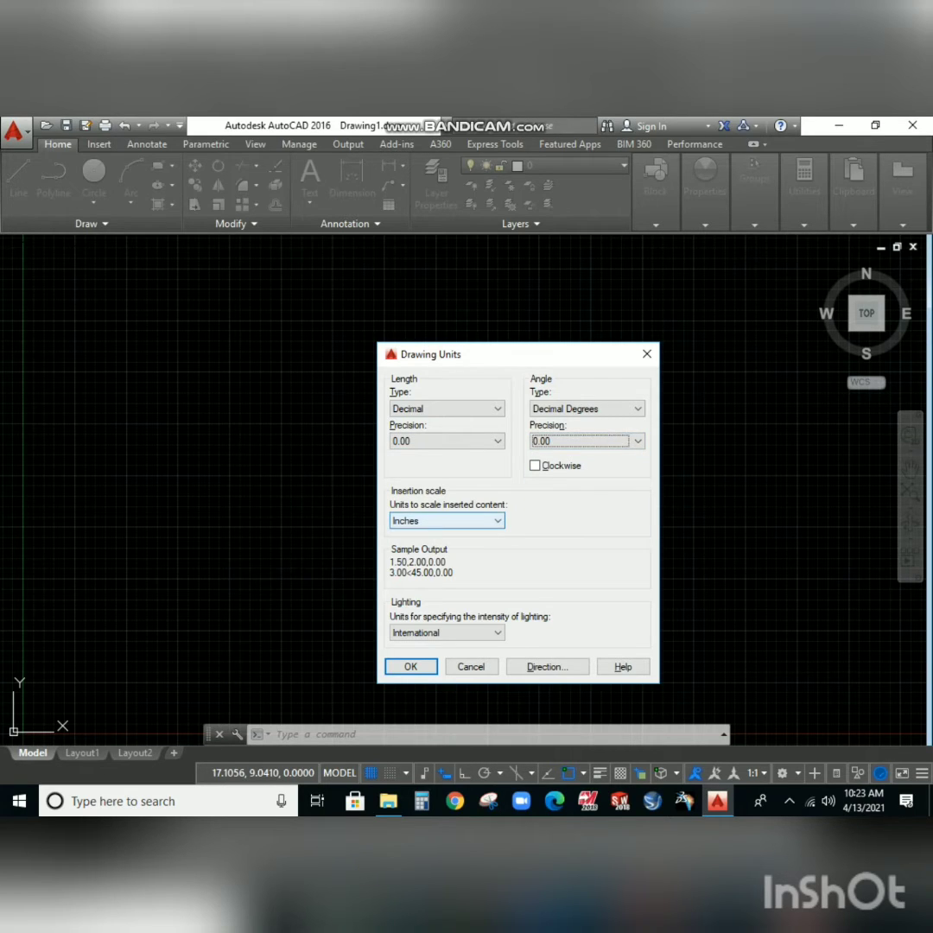
{"action": "key", "text": "alt+Down"}
{"action": "key", "text": "Down"}
{"action": "key", "text": "Down"}
{"action": "key", "text": "Down"}
{"action": "key", "text": "Return"}
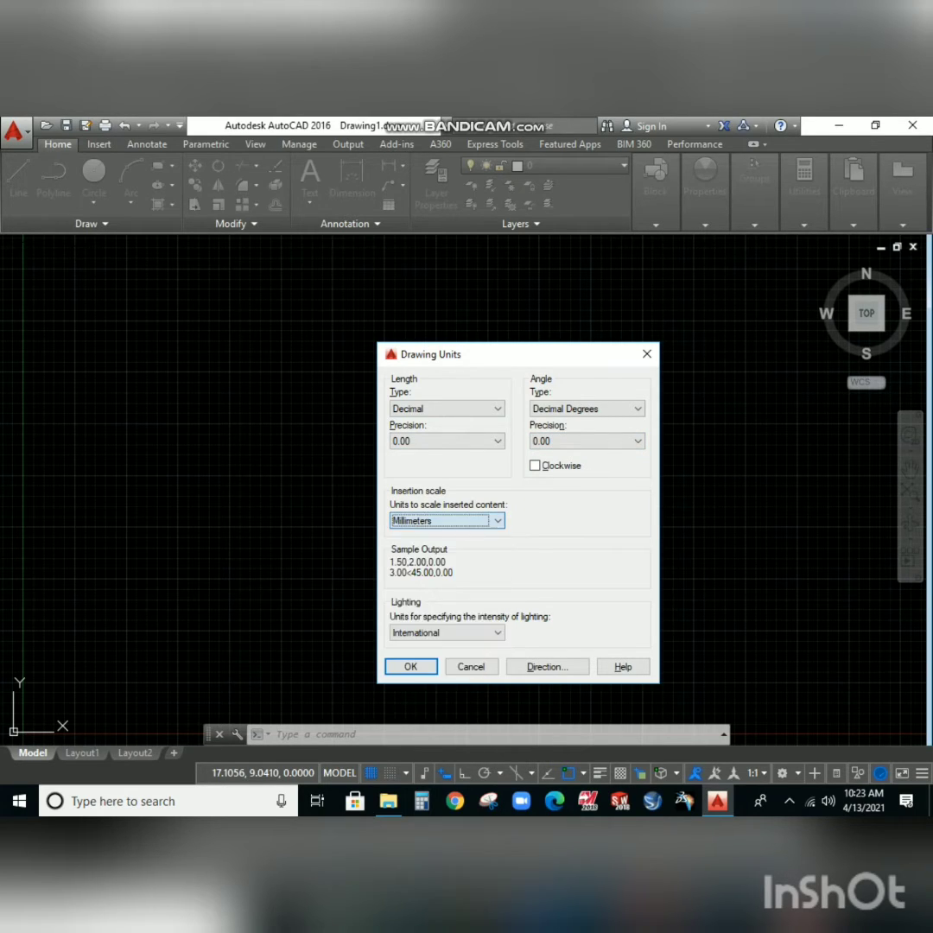
{"action": "key", "text": "Return"}
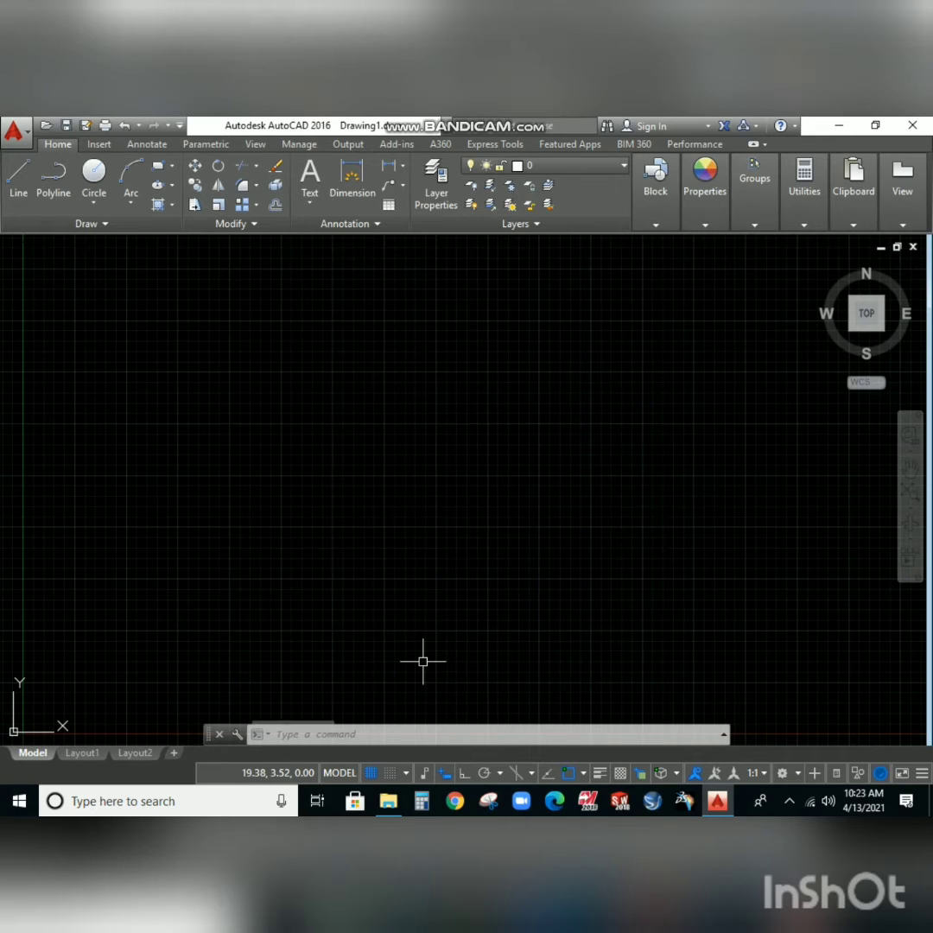
- Set the drawing limits from 0,0 to 150,150
{"action": "type", "text": "LI"}
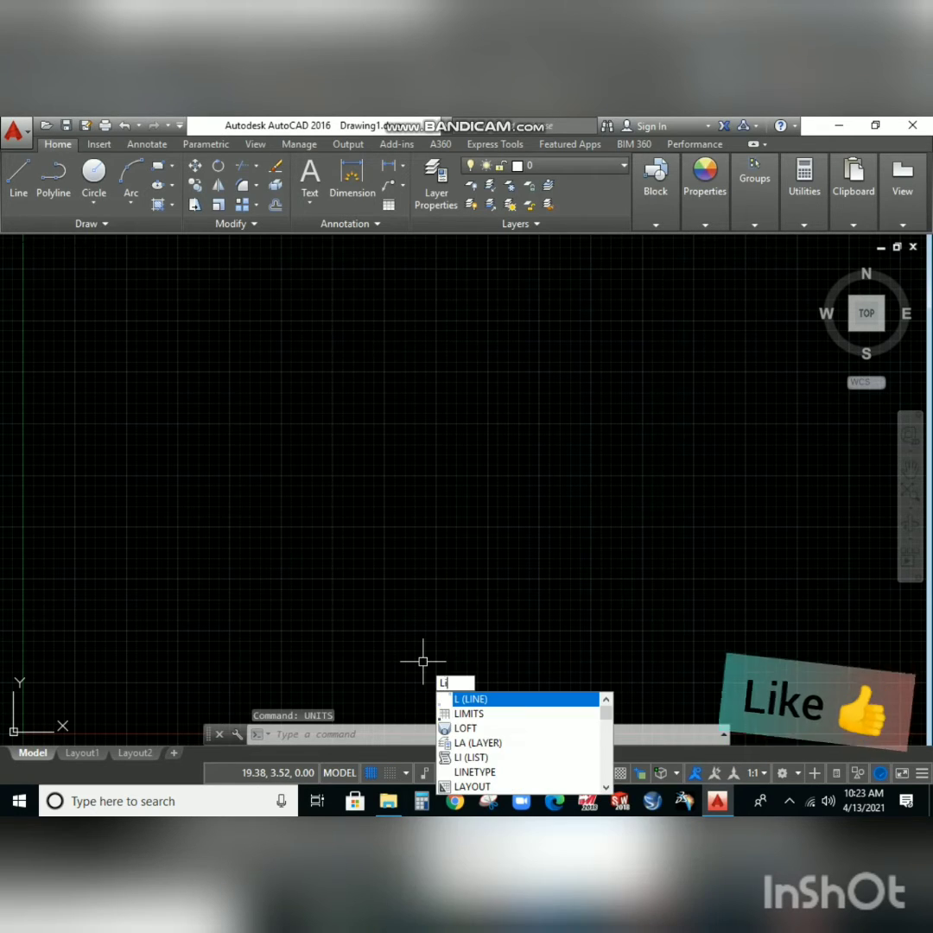
{"action": "type", "text": "MITS"}
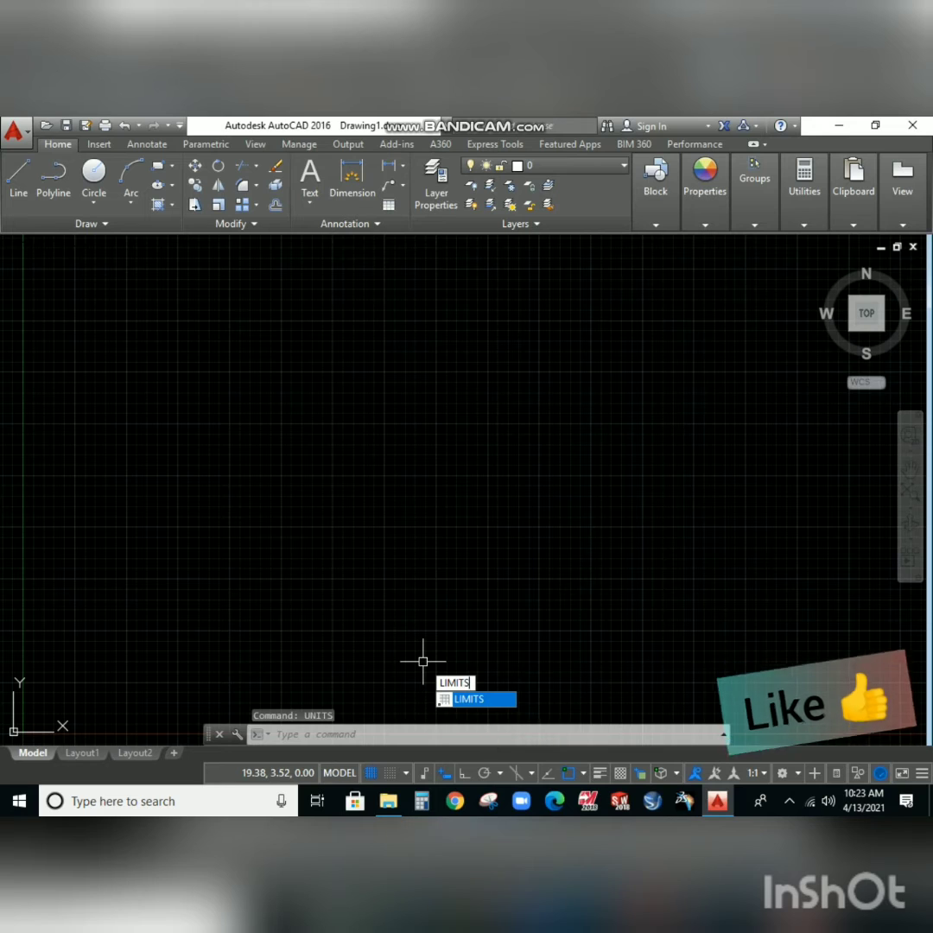
{"action": "key", "text": "Return"}
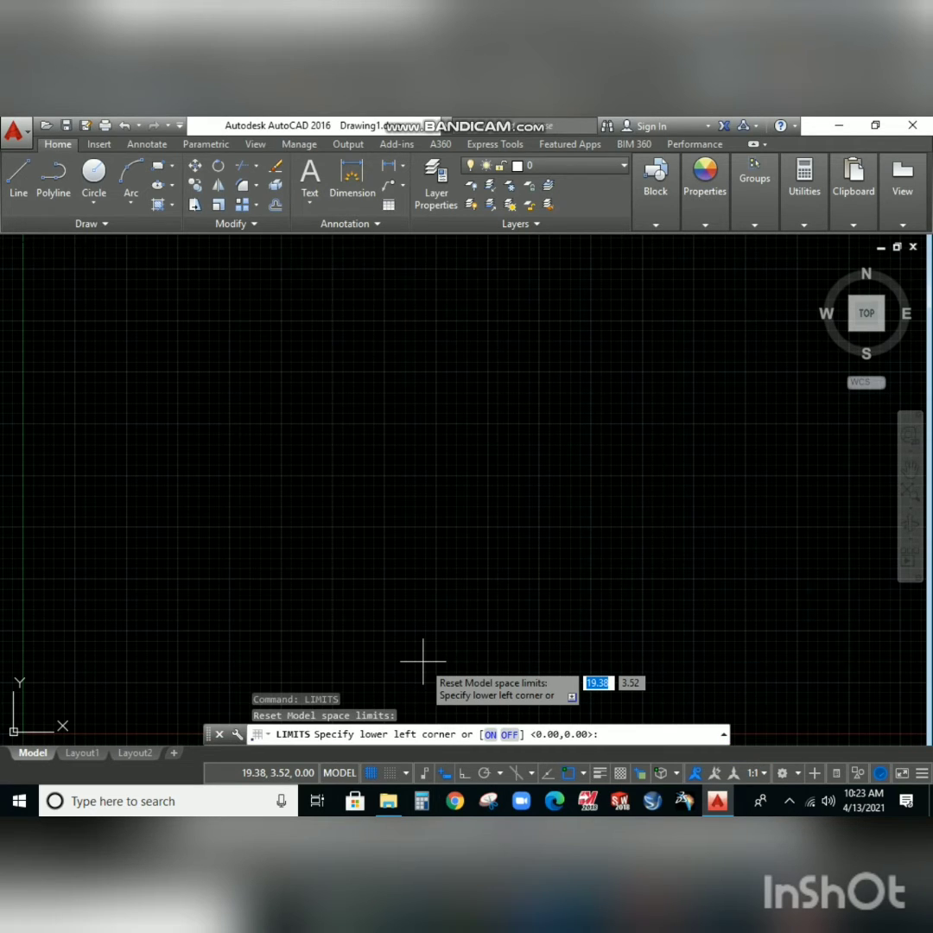
{"action": "type", "text": "0"}
{"action": "key", "text": "Tab"}
{"action": "type", "text": "0"}
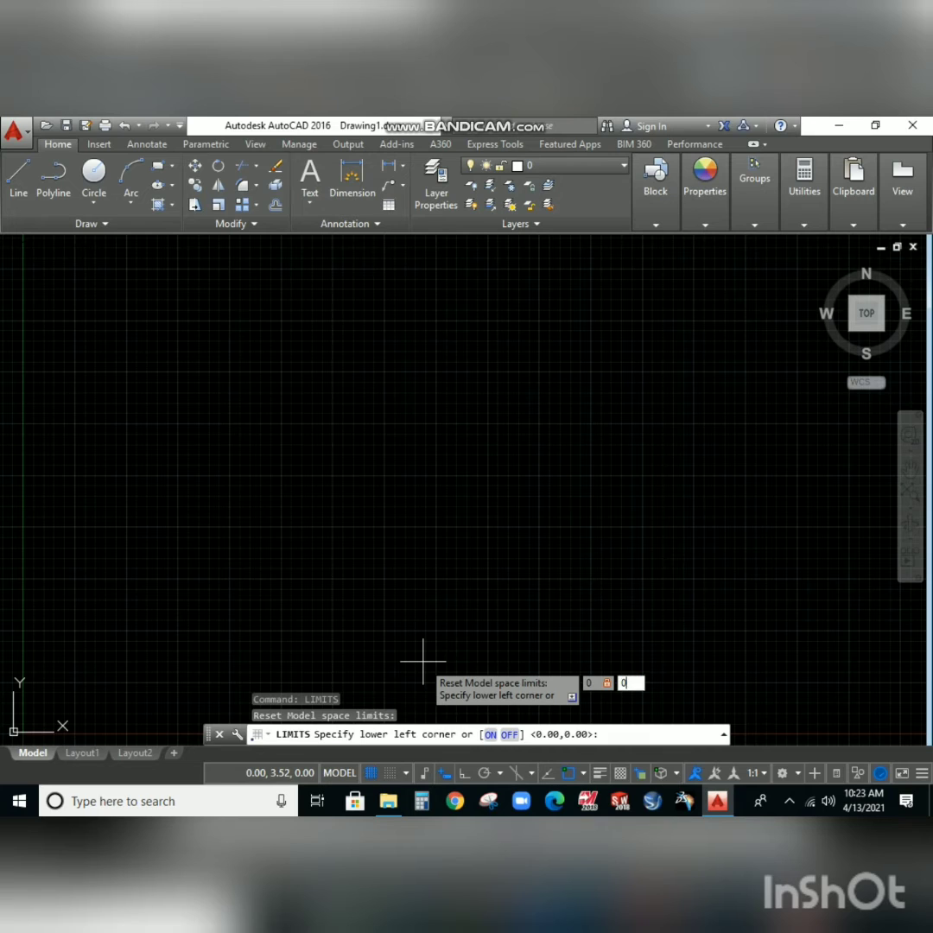
{"action": "key", "text": "Return"}
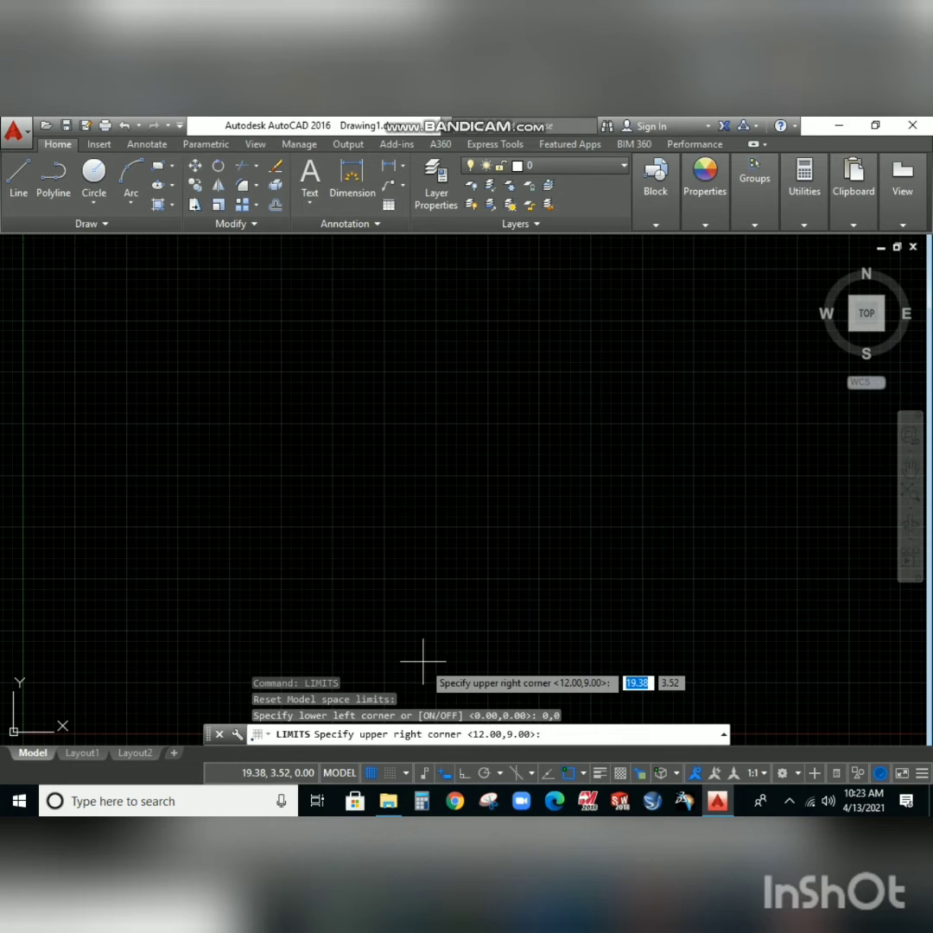
{"action": "type", "text": "150"}
{"action": "key", "text": "Tab"}
{"action": "type", "text": "150"}
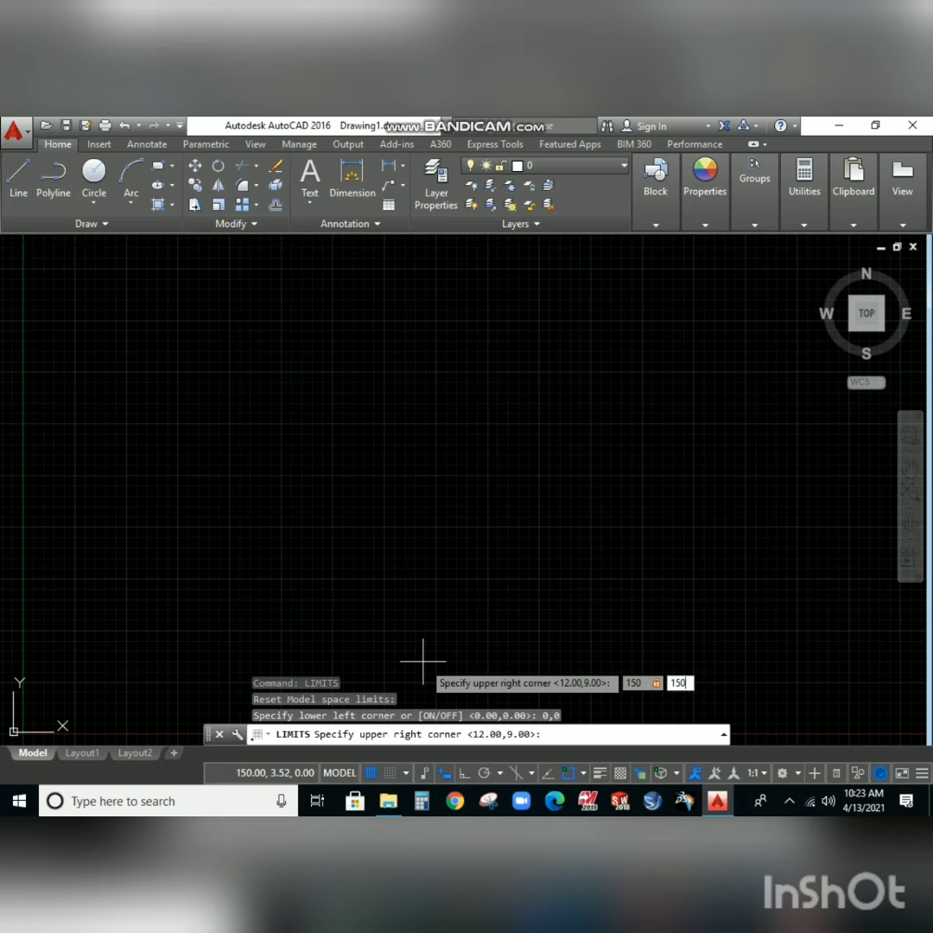
{"action": "key", "text": "Return"}
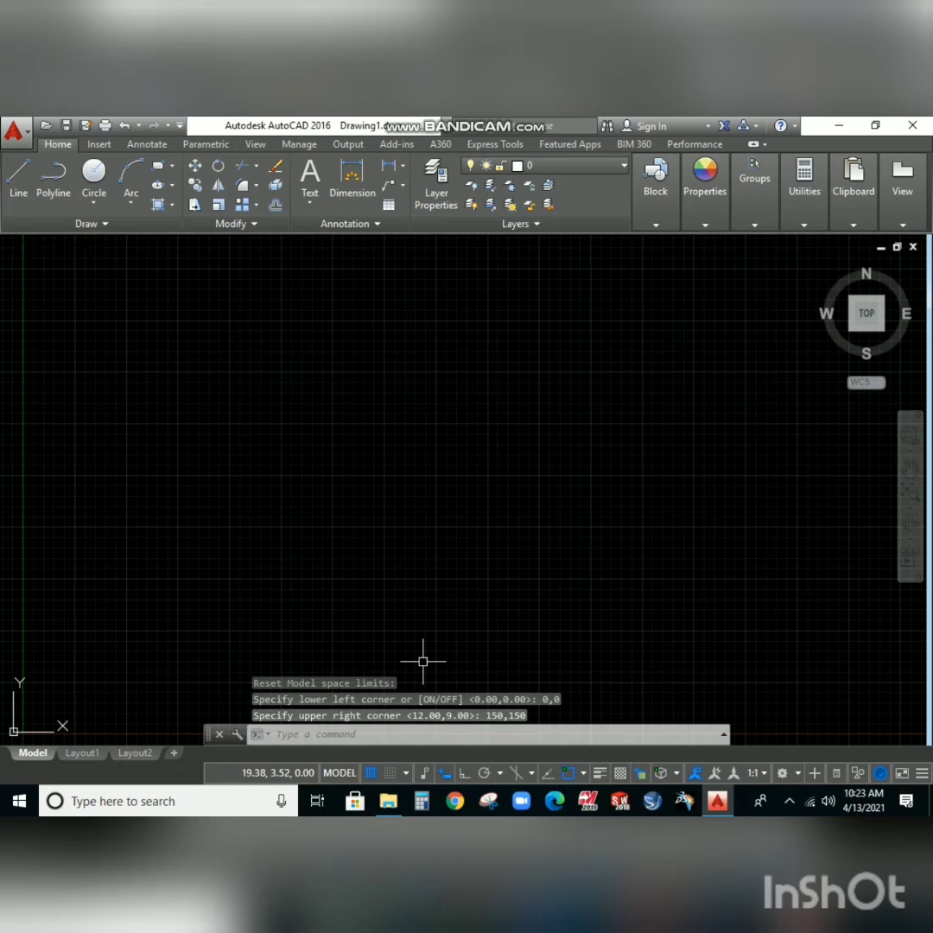
- Zoom All to fit the whole limits area in view
{"action": "type", "text": "ZOO"}
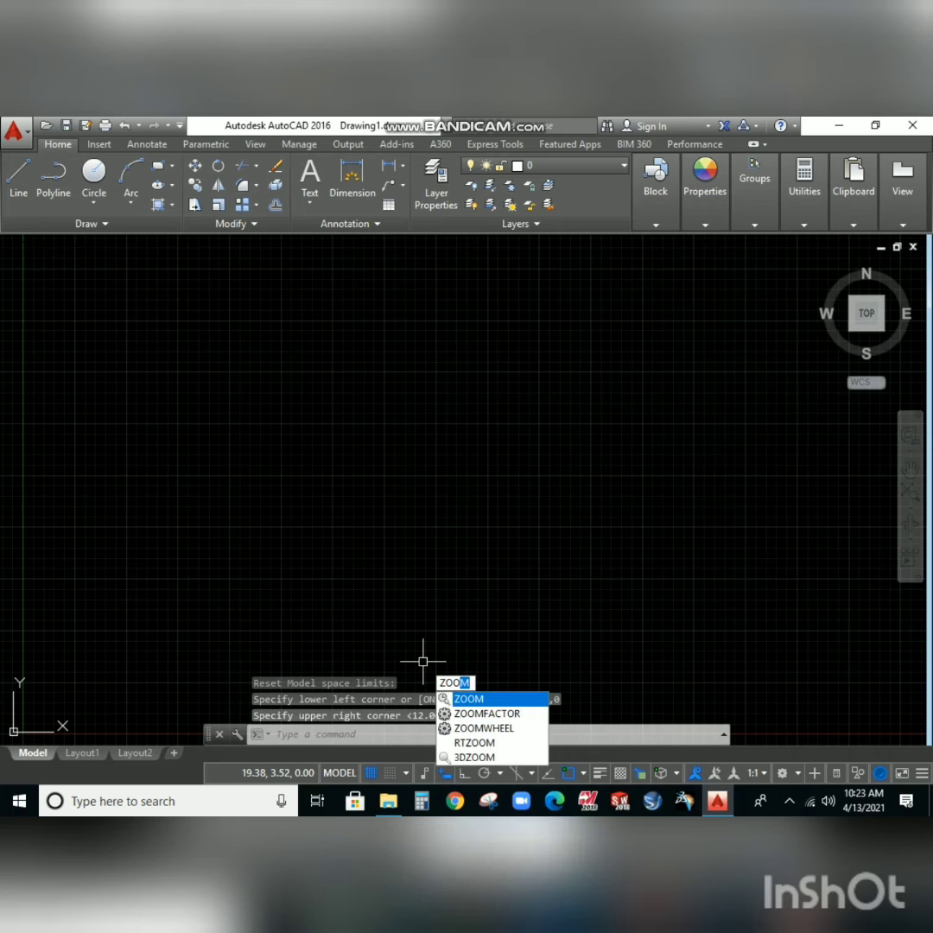
{"action": "type", "text": "M"}
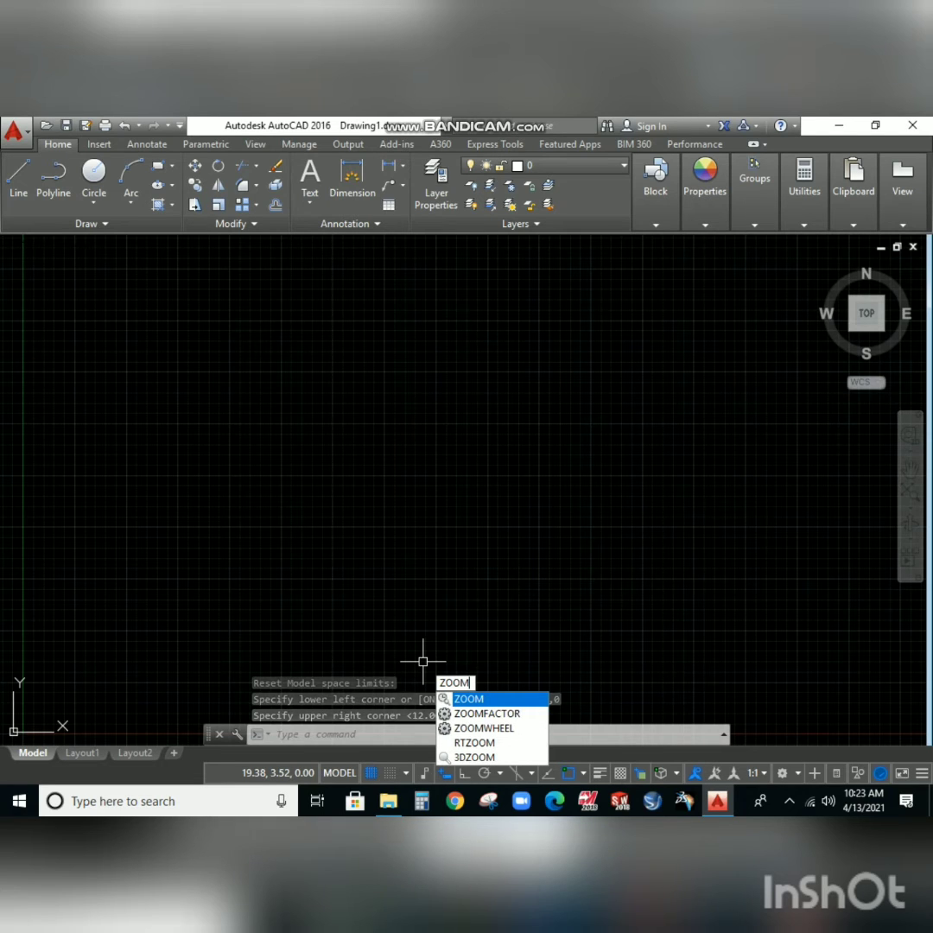
{"action": "key", "text": "Return"}
{"action": "type", "text": "all"}
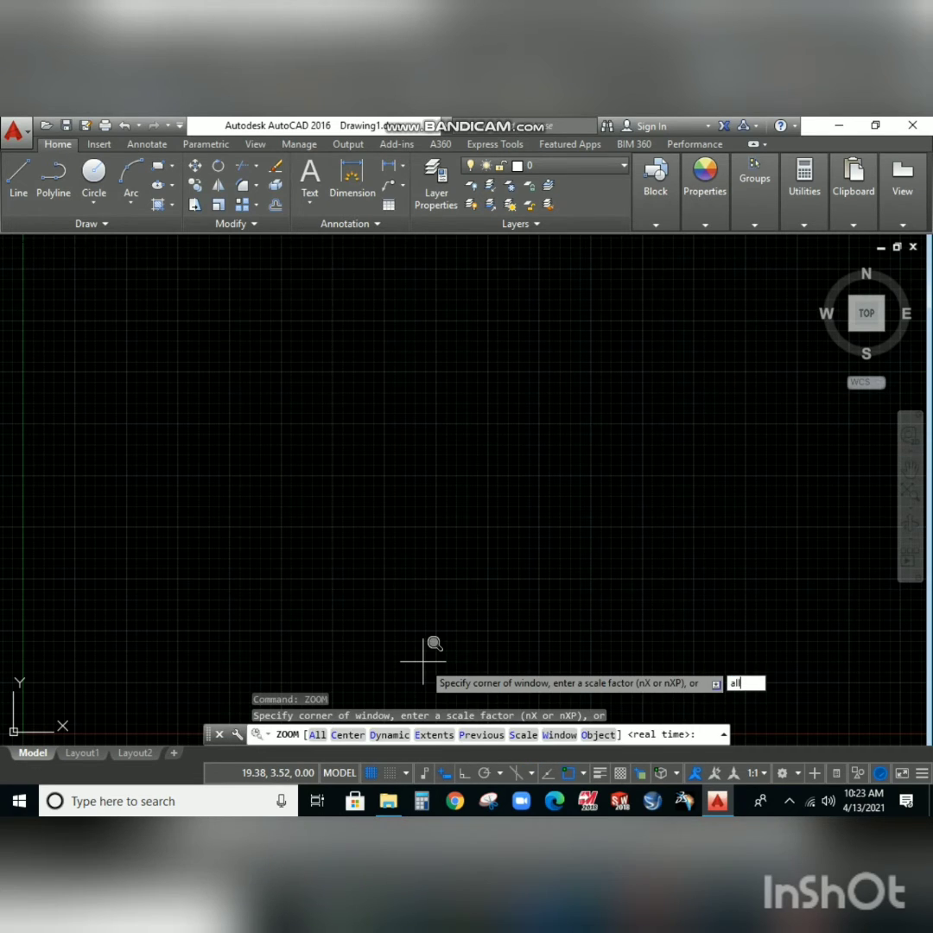
{"action": "key", "text": "Return"}
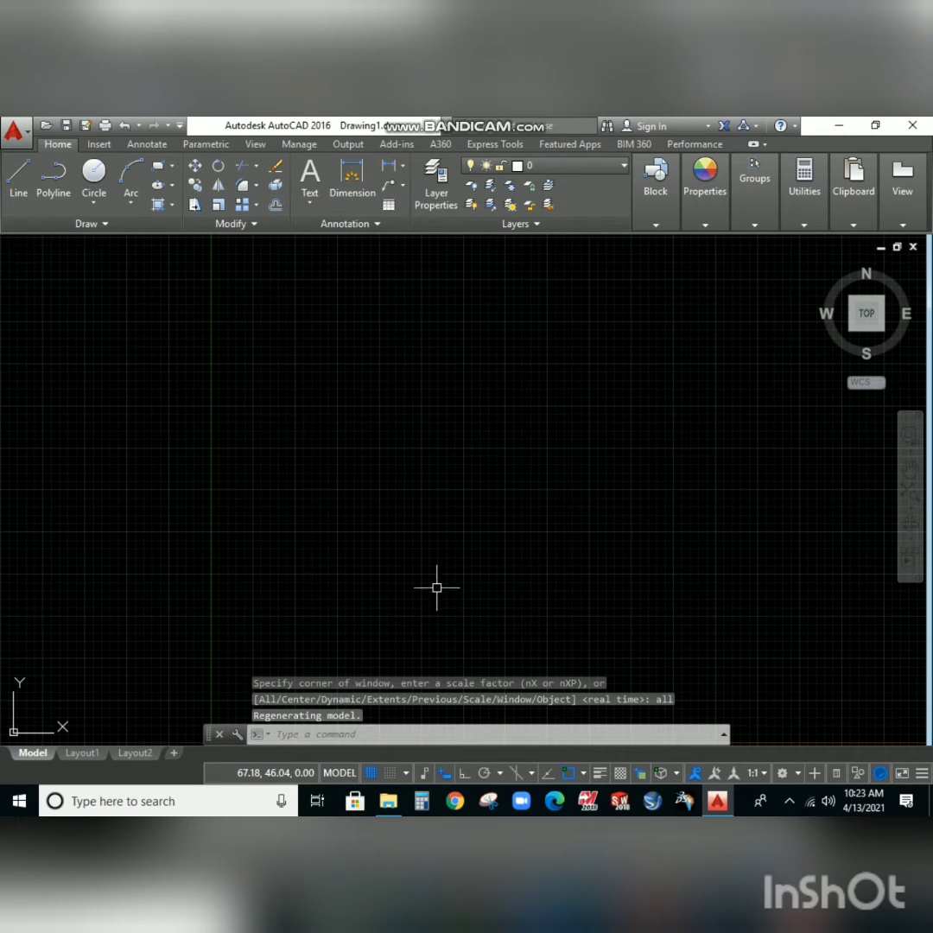
- Draw a radius-40 circle centred left of the drawing middle, with Ortho on
{"action": "scroll", "coordinate": [435, 560], "scroll_direction": "down", "scroll_amount": 2}
{"action": "scroll", "coordinate": [435, 561], "scroll_direction": "down", "scroll_amount": 1}
{"action": "mouse_move", "coordinate": [435, 561]}
{"action": "middle_mouse_down"}
{"action": "mouse_move", "coordinate": [203, 611]}
{"action": "mouse_move", "coordinate": [112, 658]}
{"action": "middle_mouse_up"}
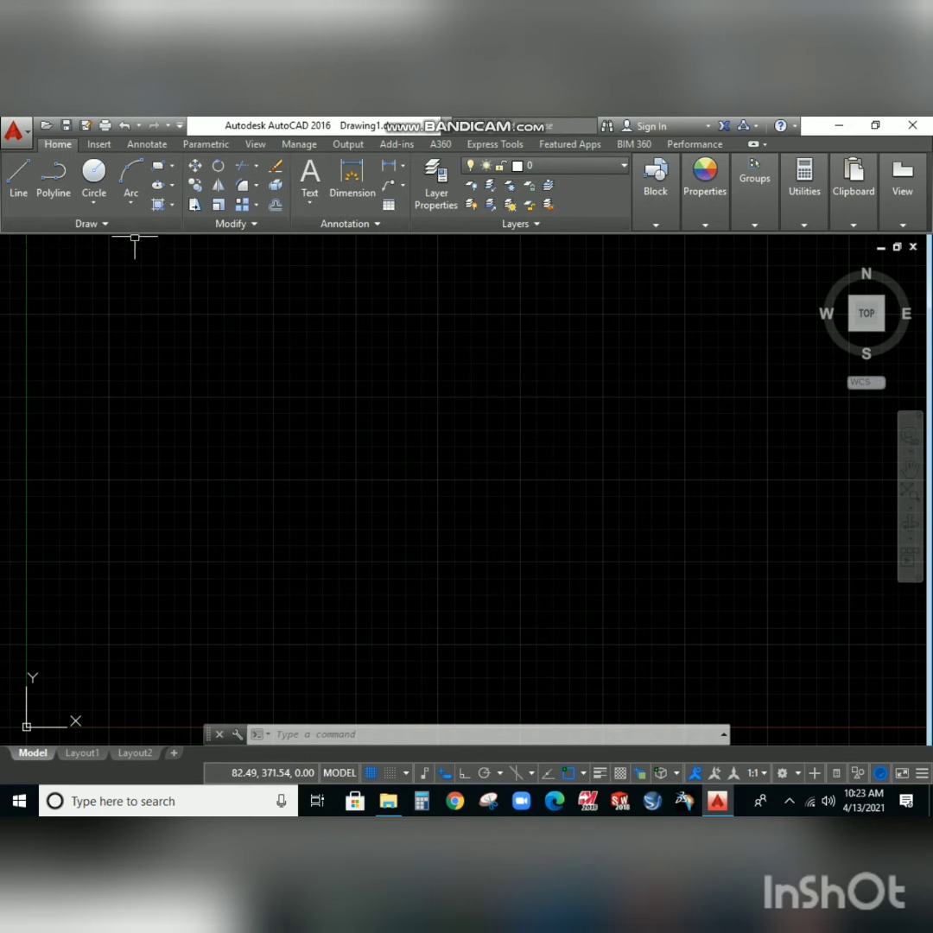
{"action": "left_click", "coordinate": [93, 201]}
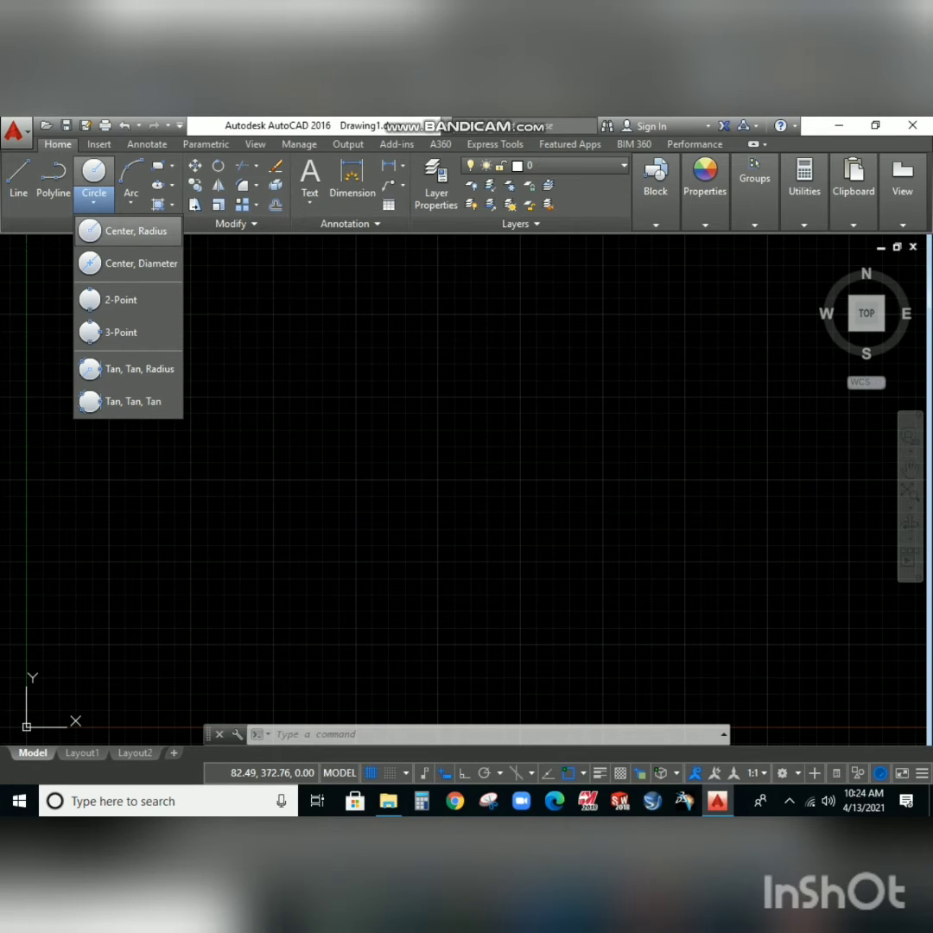
{"action": "left_click", "coordinate": [130, 230]}
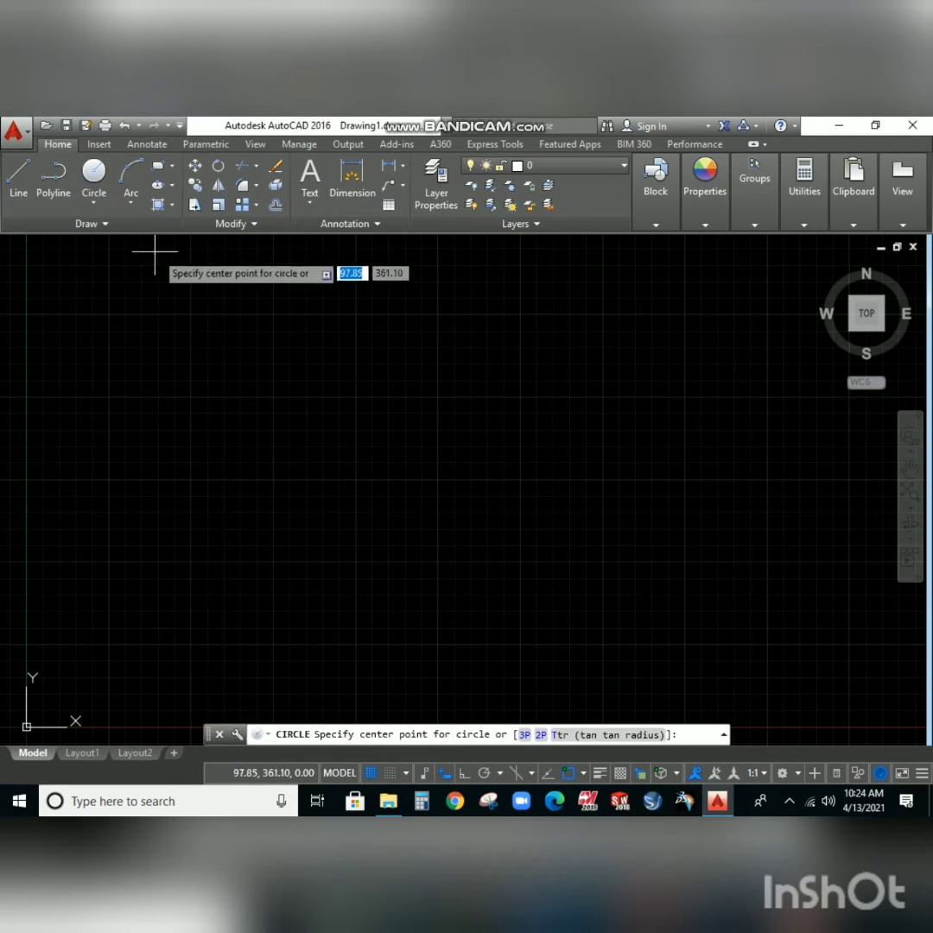
{"action": "left_click", "coordinate": [310, 426]}
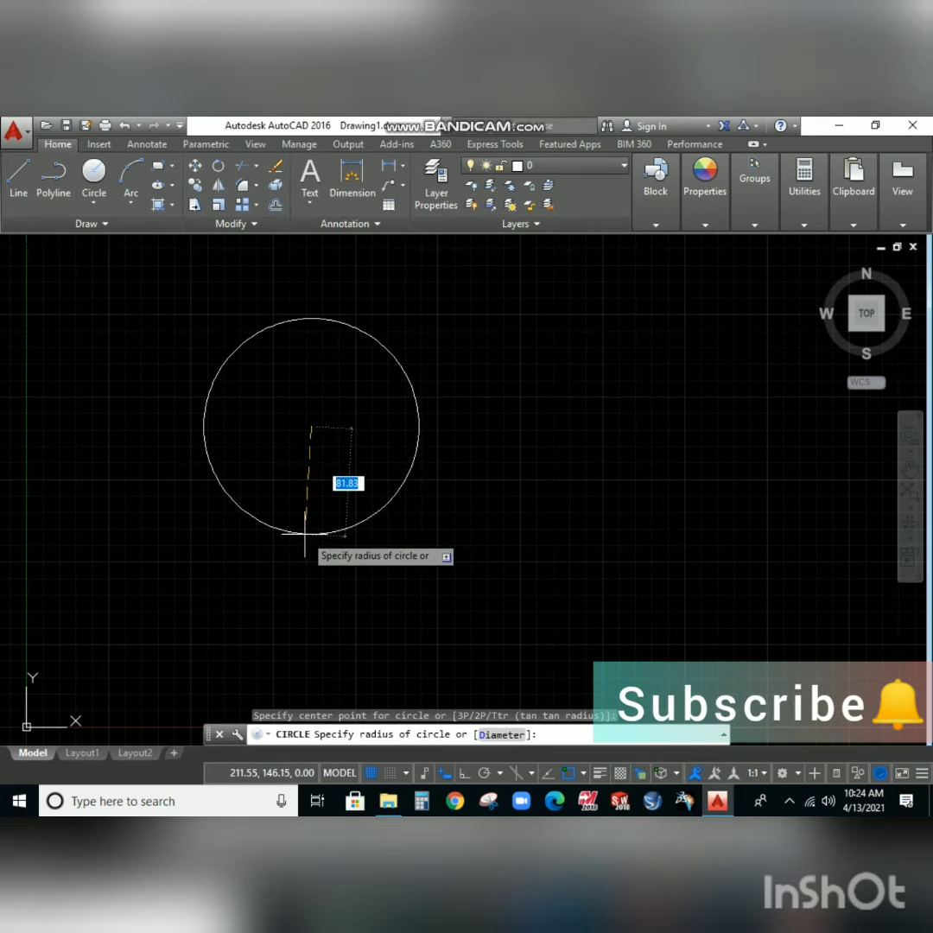
{"action": "key", "text": "F8"}
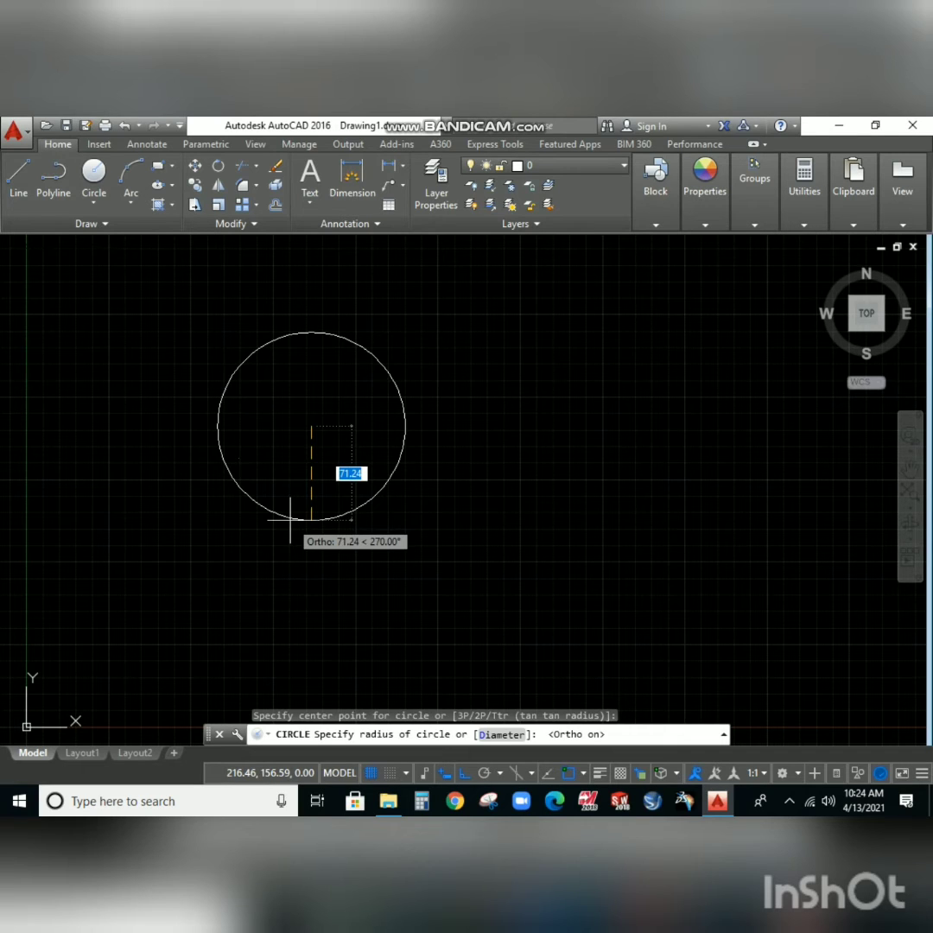
{"action": "type", "text": "40"}
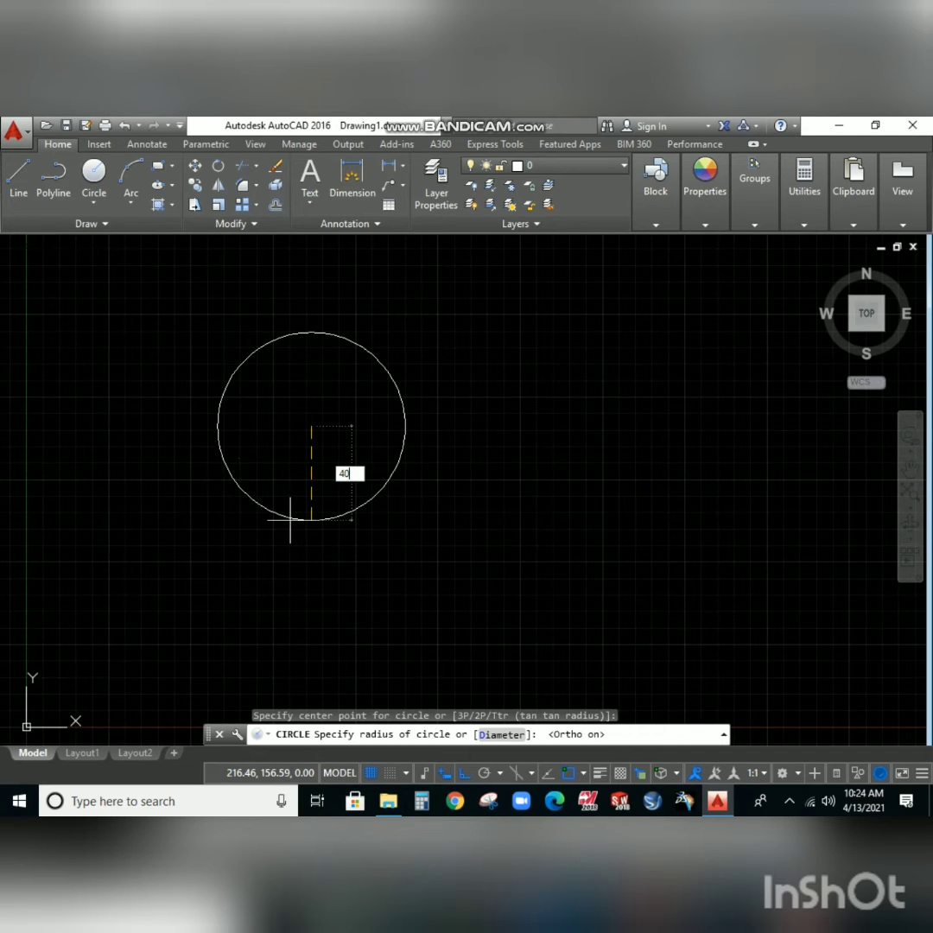
{"action": "key", "text": "Return"}
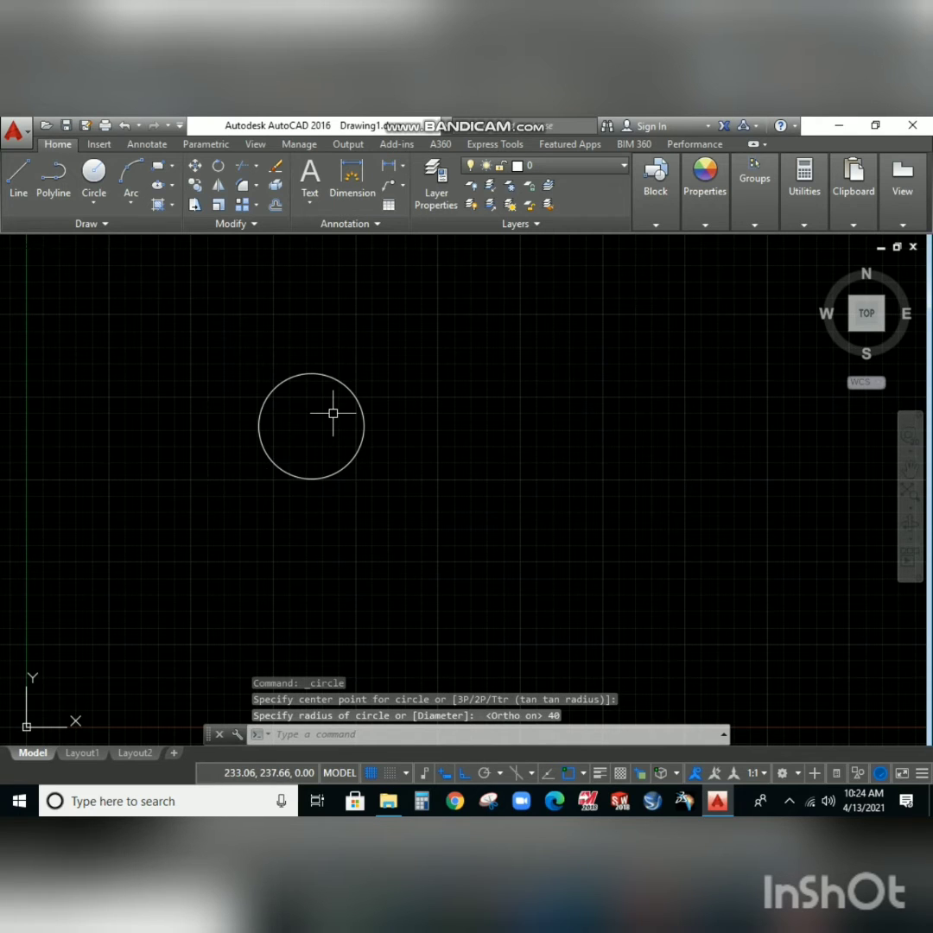
{"action": "scroll", "coordinate": [332, 413], "scroll_direction": "up", "scroll_amount": 2}
{"action": "middle_click_drag", "start_coordinate": [332, 413], "coordinate": [281, 436]}
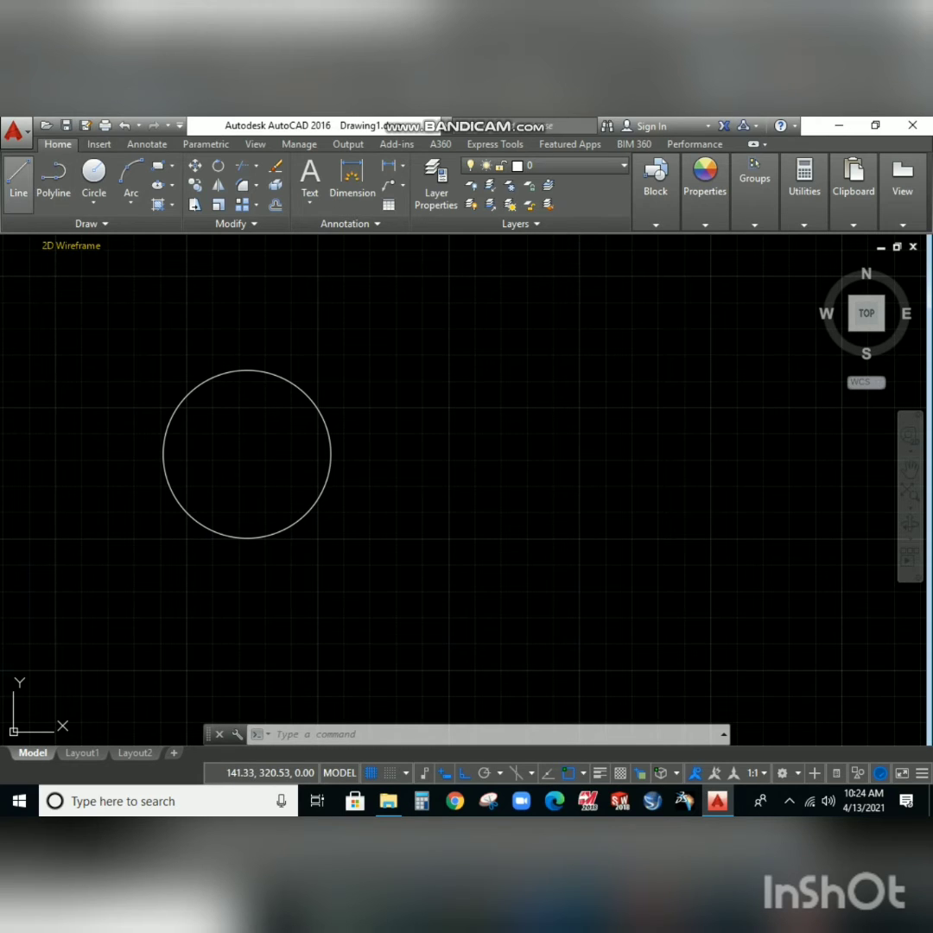
- Draw a 150-long horizontal line running right from the circle's centre
{"action": "left_click", "coordinate": [18, 177]}
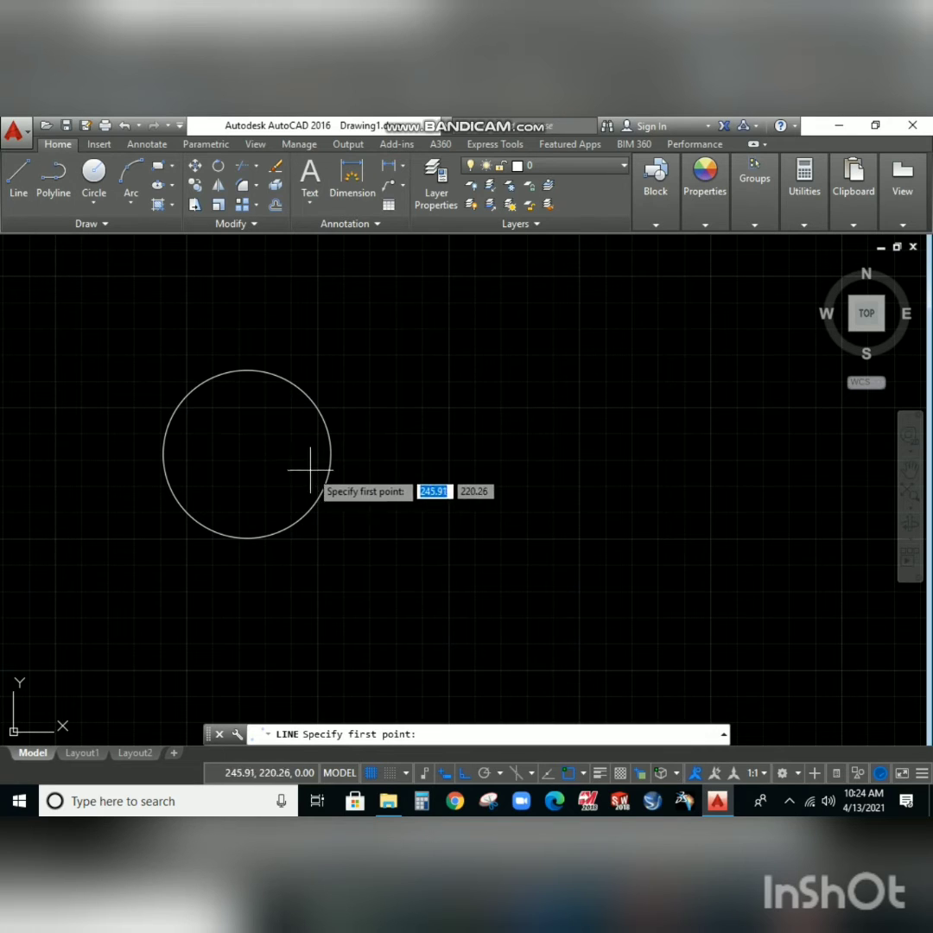
{"action": "left_click", "coordinate": [247, 451]}
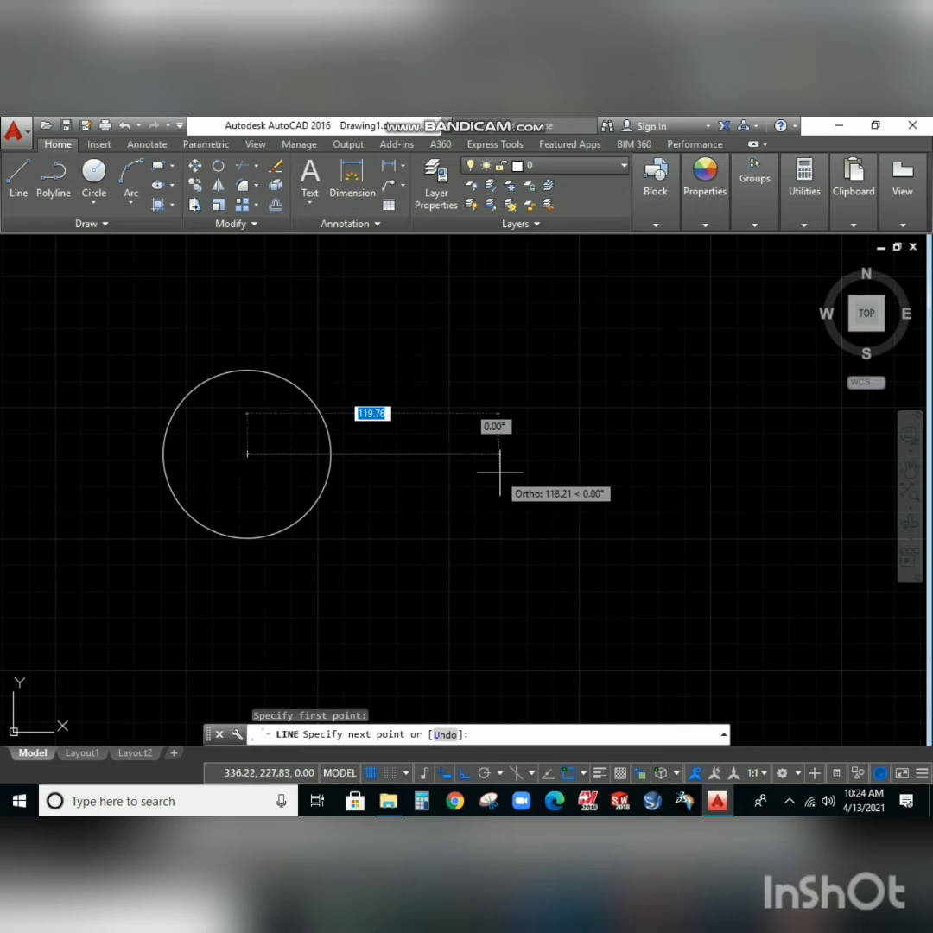
{"action": "type", "text": "150"}
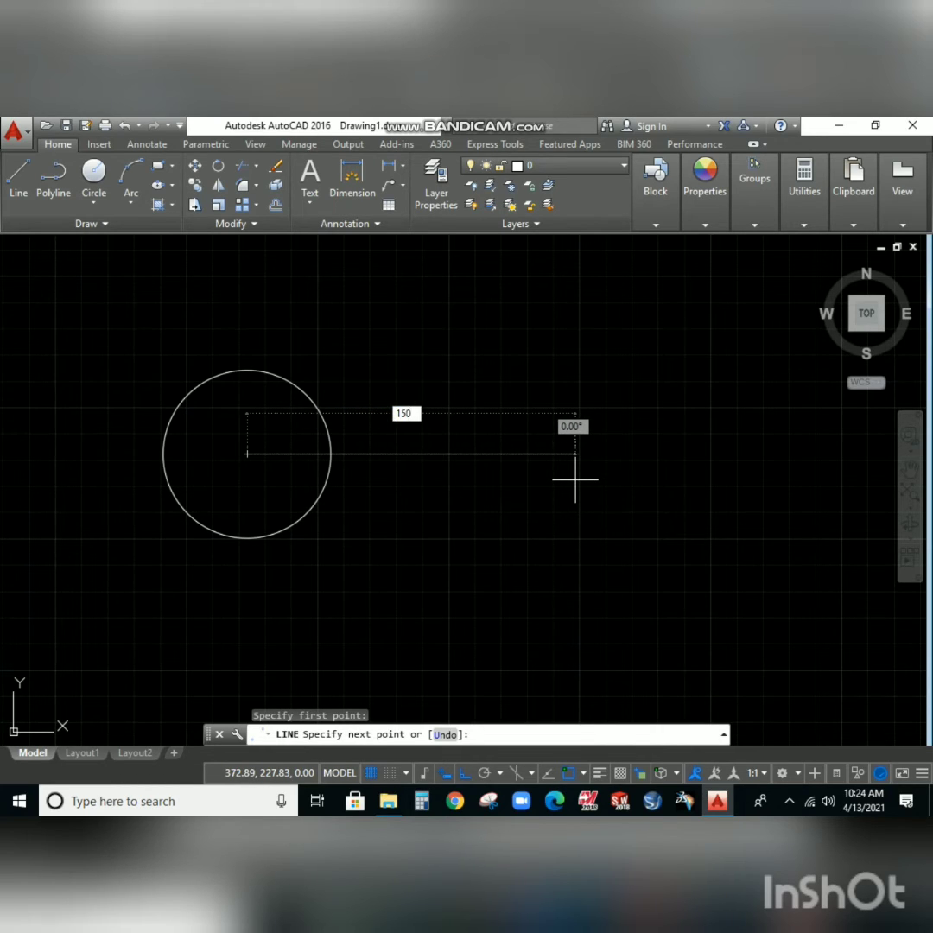
{"action": "key", "text": "Return"}
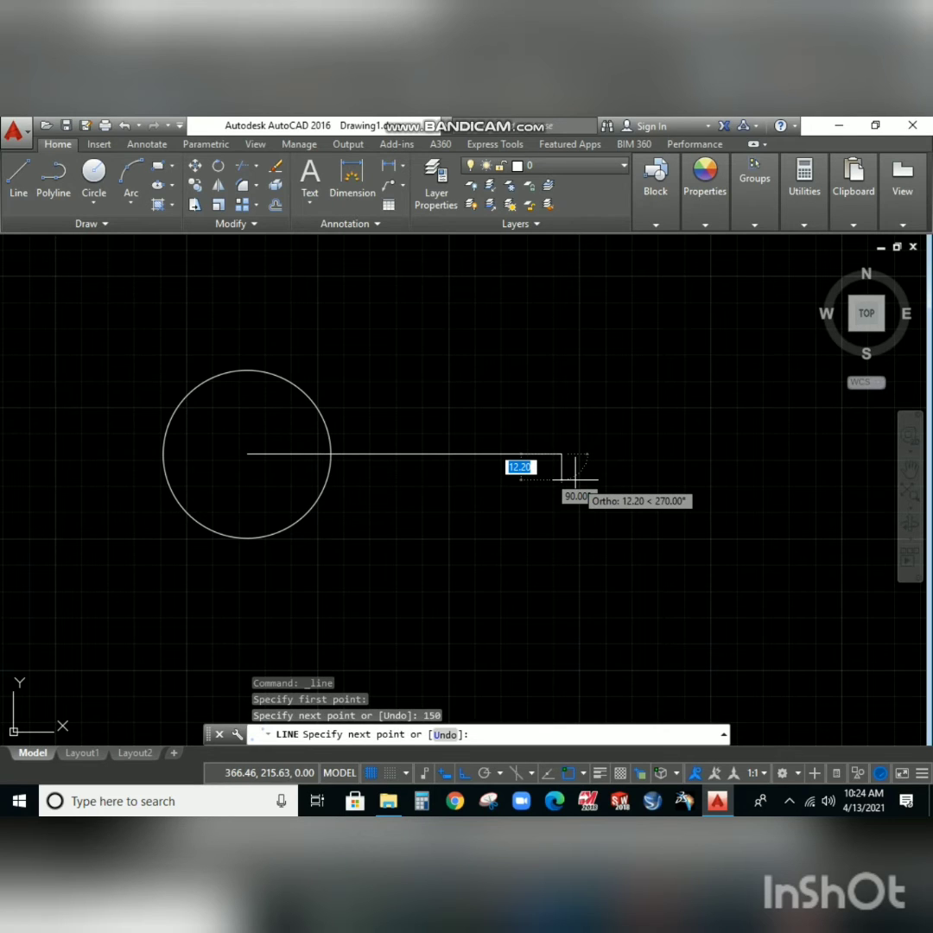
{"action": "key", "text": "Escape"}
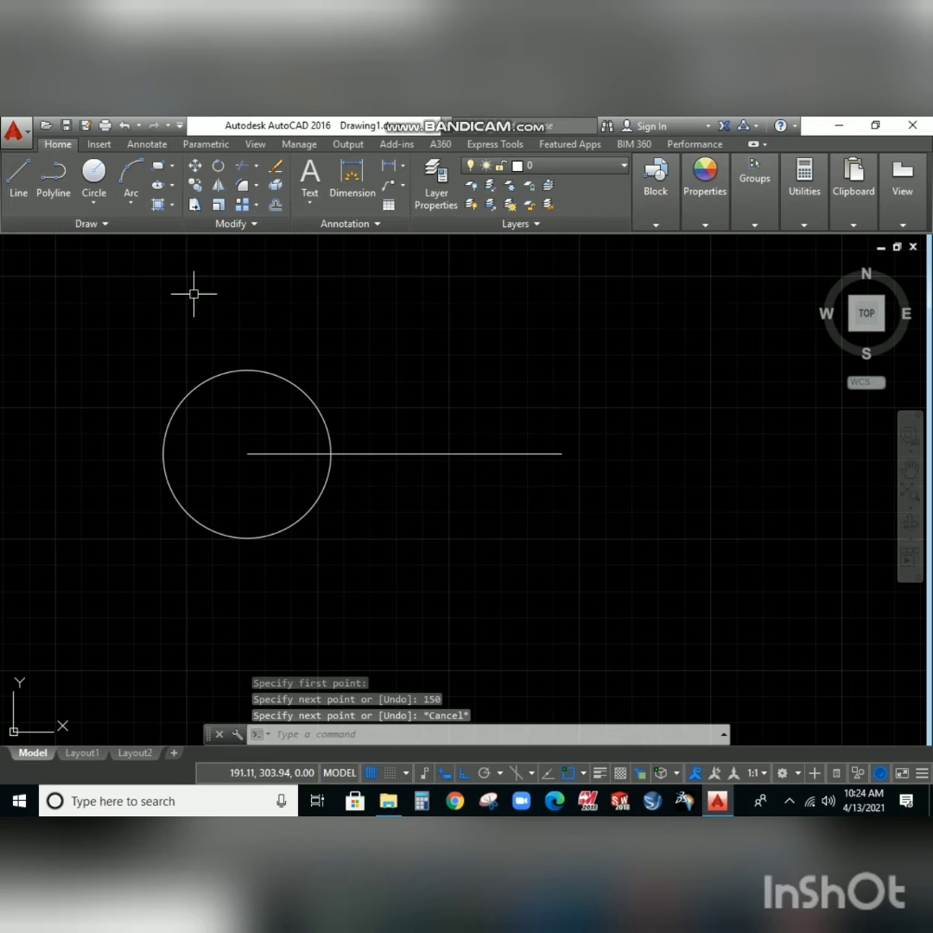
{"action": "left_click", "coordinate": [95, 204]}
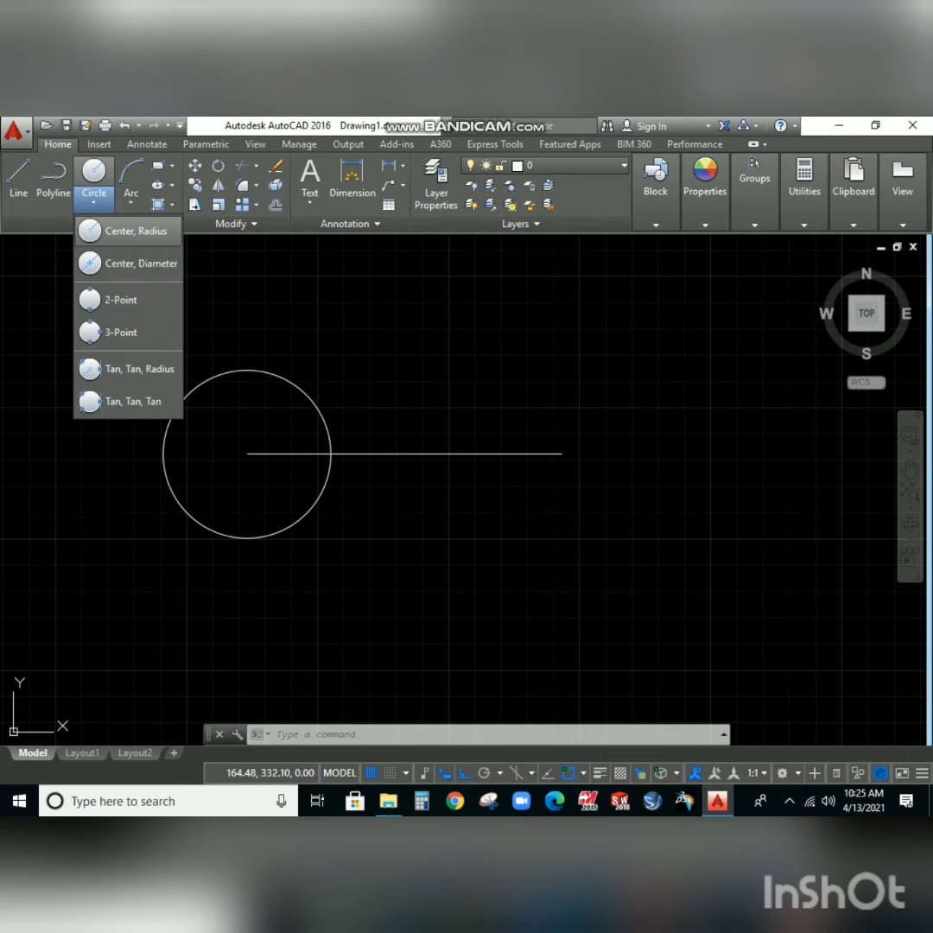
- Draw a second radius-40 circle centred on the line's right endpoint
{"action": "left_click", "coordinate": [136, 231]}
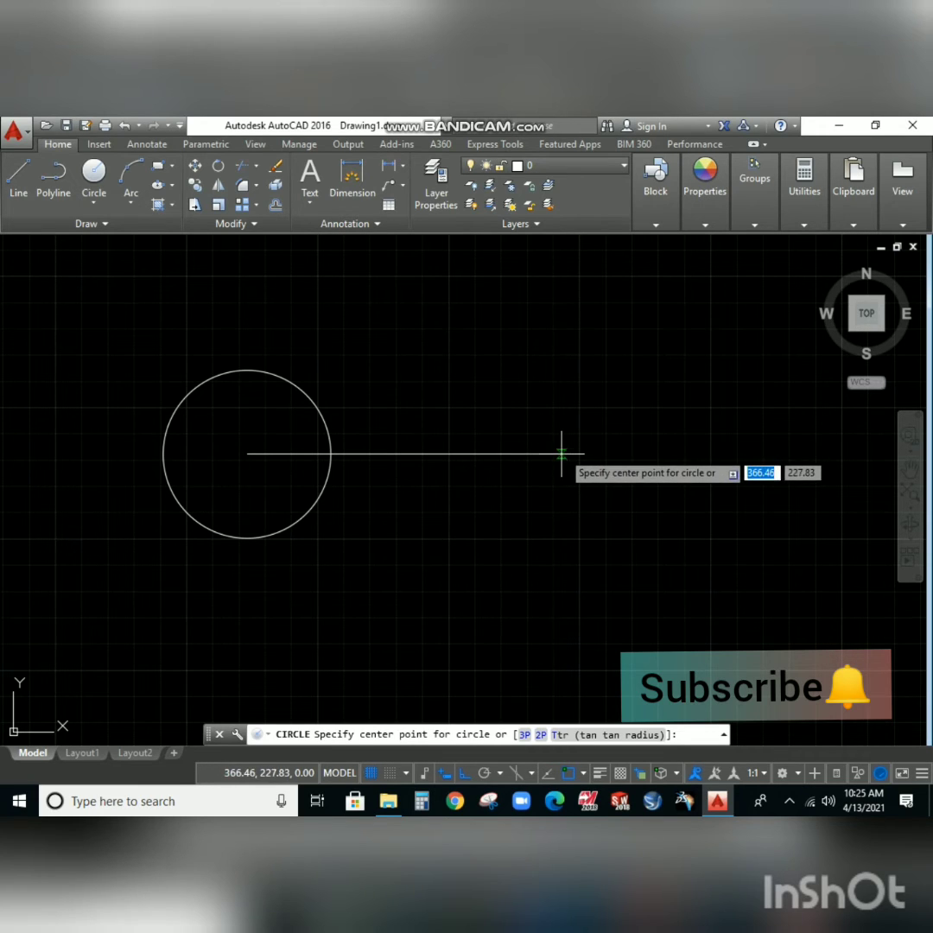
{"action": "left_click", "coordinate": [561, 453]}
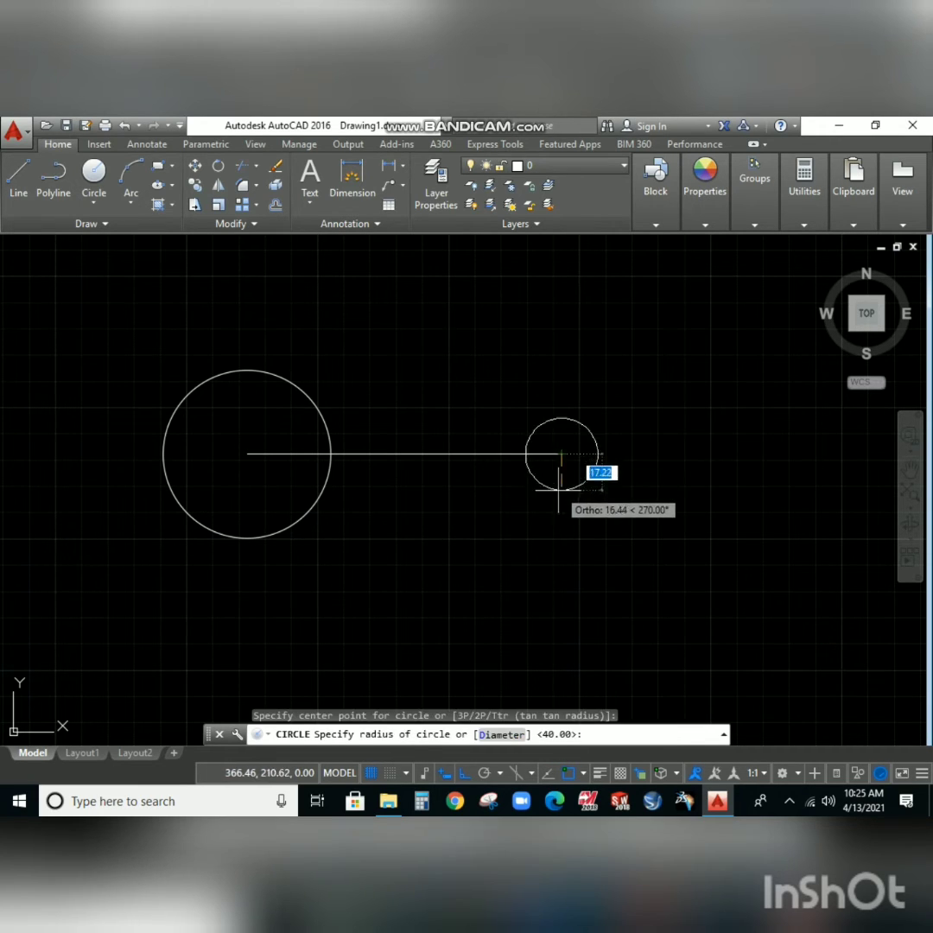
{"action": "type", "text": "40"}
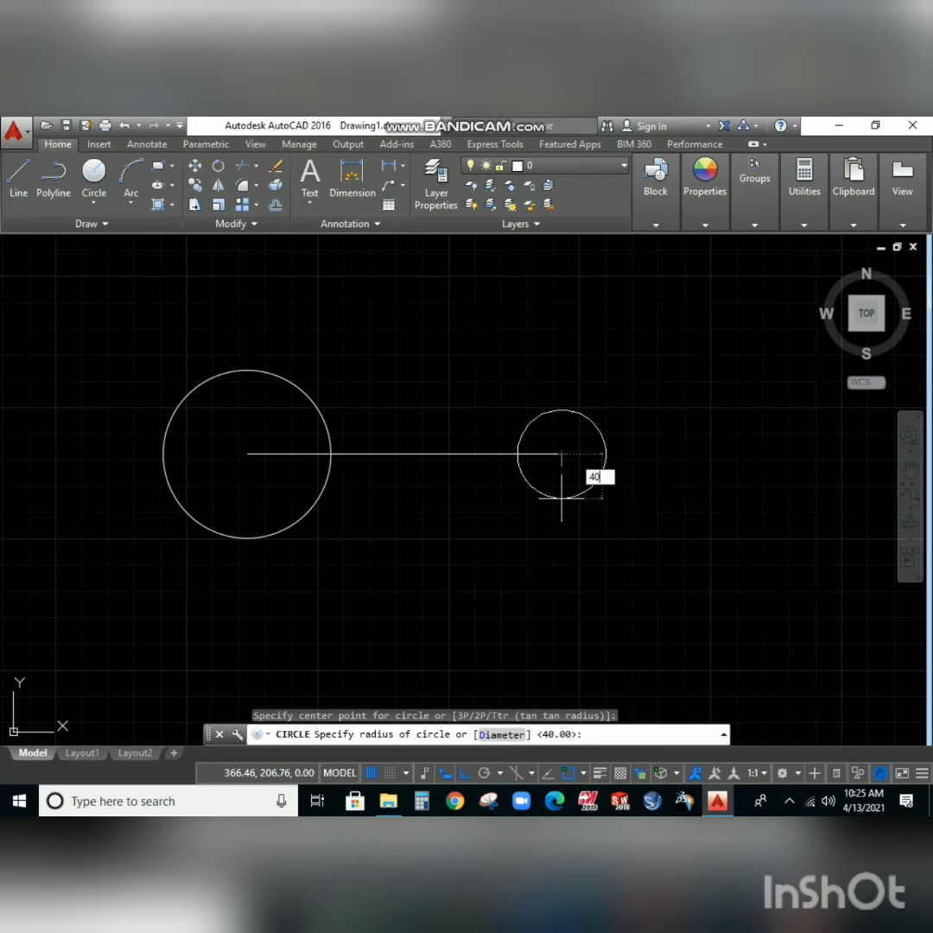
{"action": "key", "text": "Return"}
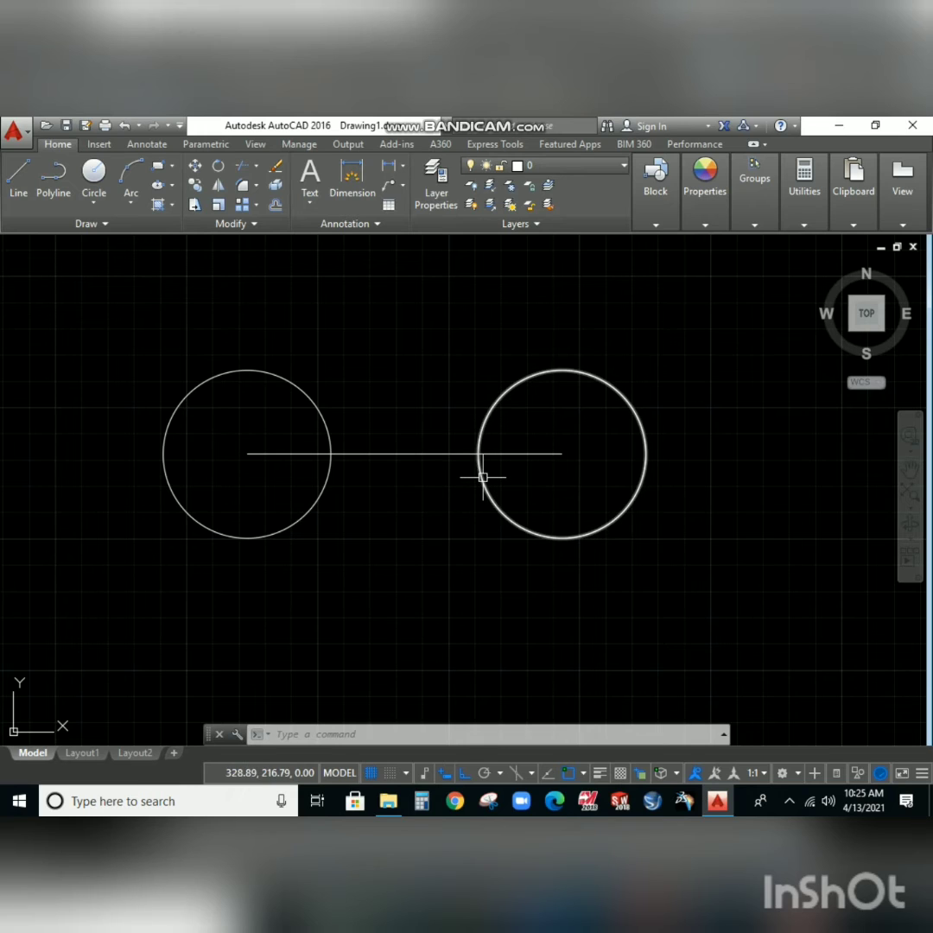
- Erase the 150 line joining the two circle centres
{"action": "left_click", "coordinate": [427, 454]}
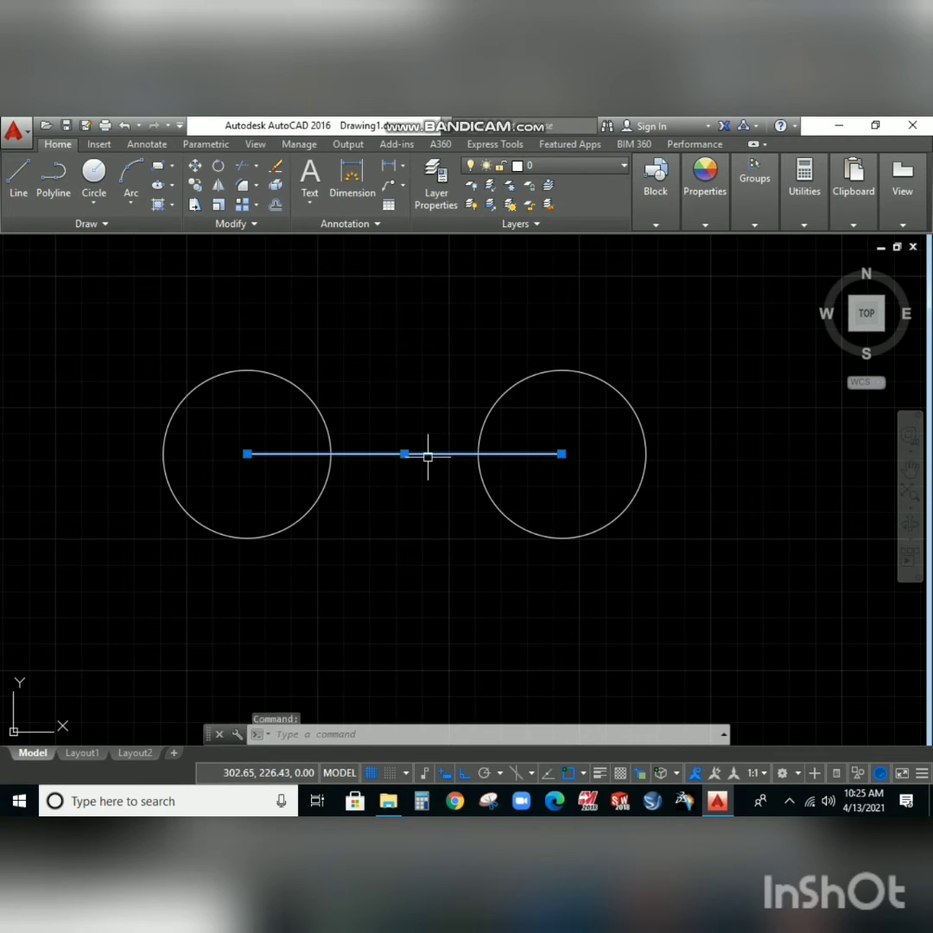
{"action": "key", "text": "Delete"}
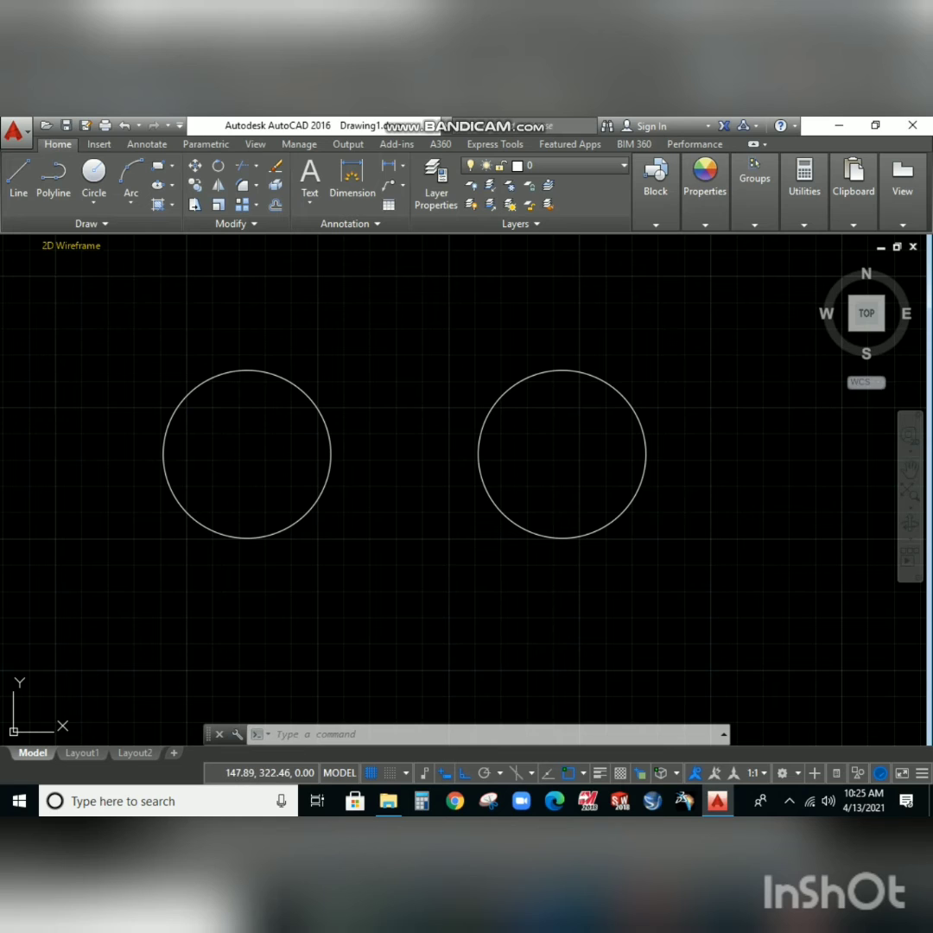
- Draw two lines joining the circles' top quadrants and their bottom quadrants
{"action": "left_click", "coordinate": [18, 171]}
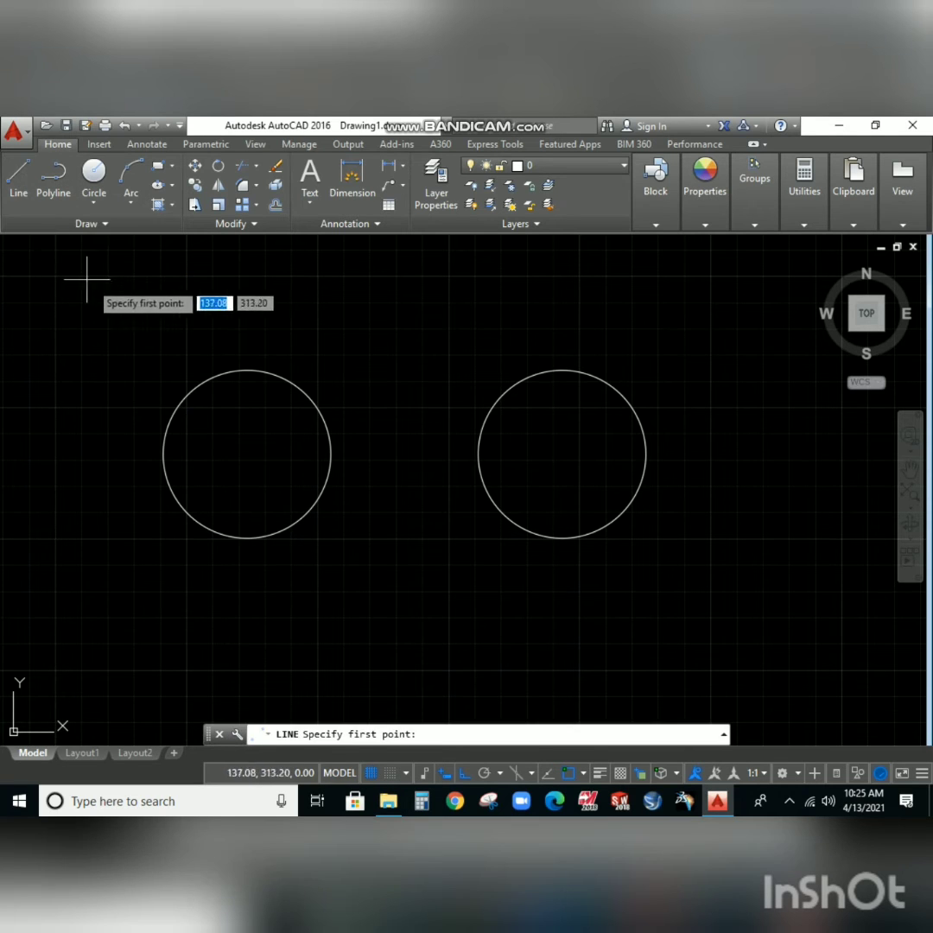
{"action": "left_click", "coordinate": [247, 372]}
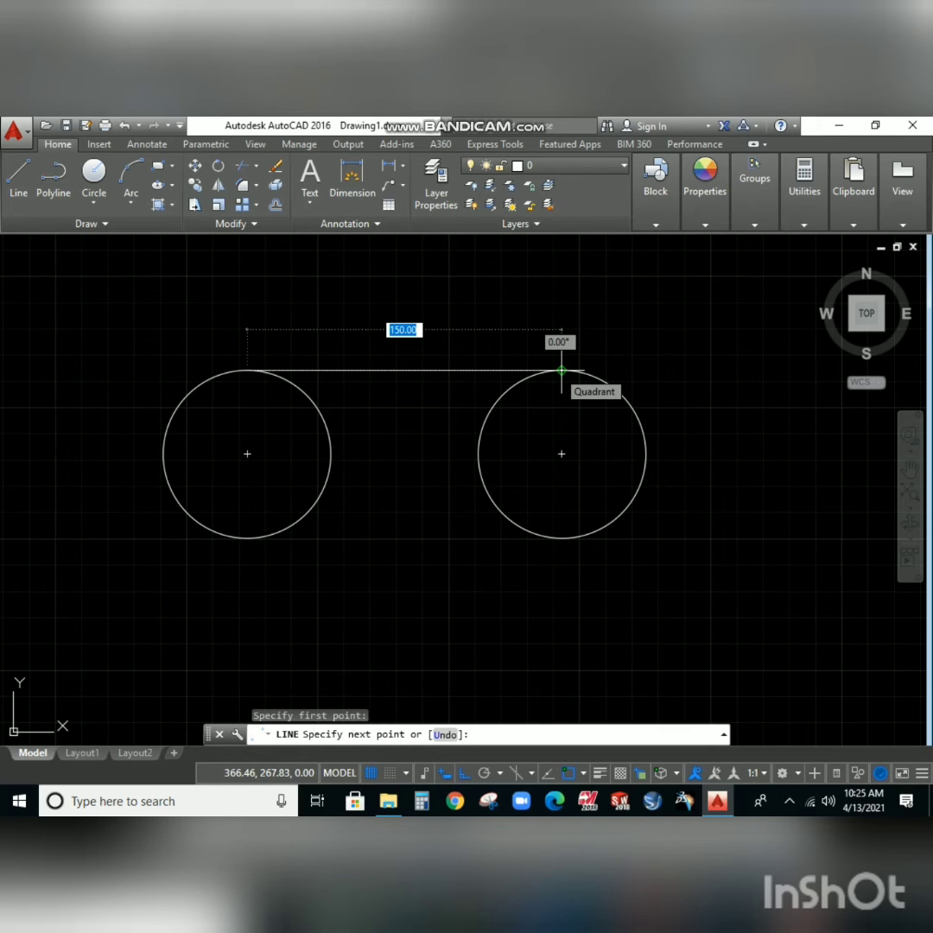
{"action": "left_click", "coordinate": [562, 371]}
{"action": "key", "text": "Escape"}
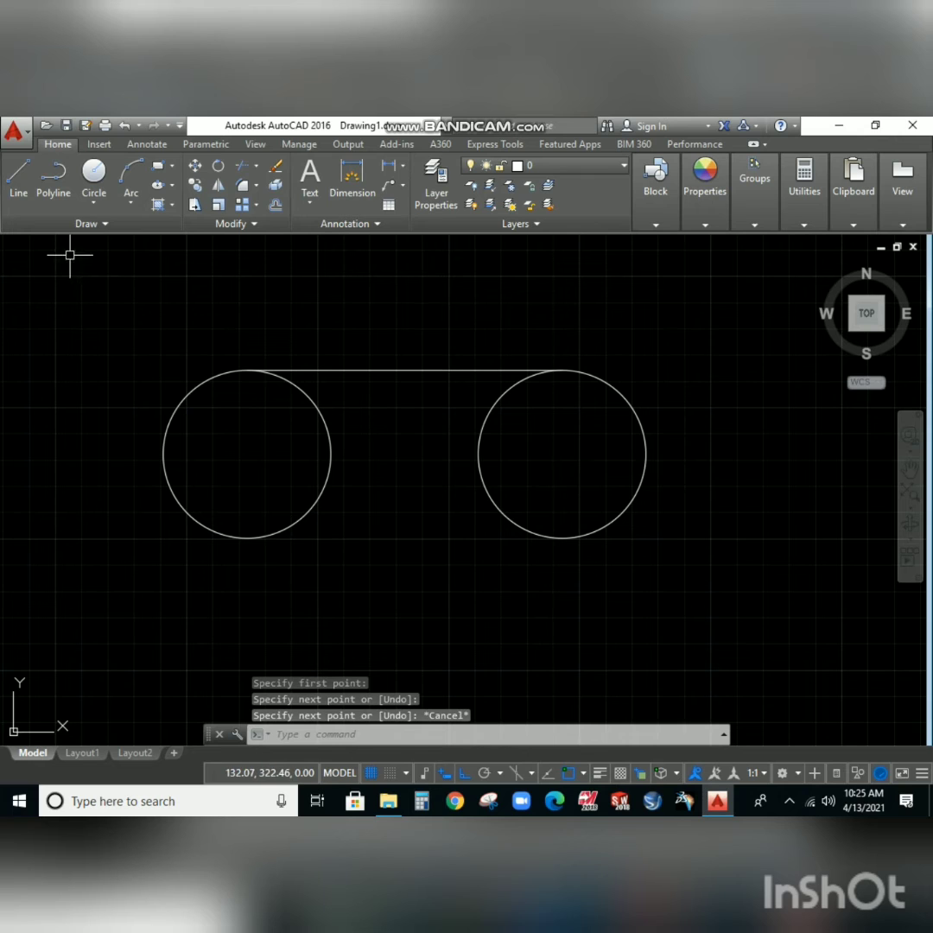
{"action": "left_click", "coordinate": [18, 175]}
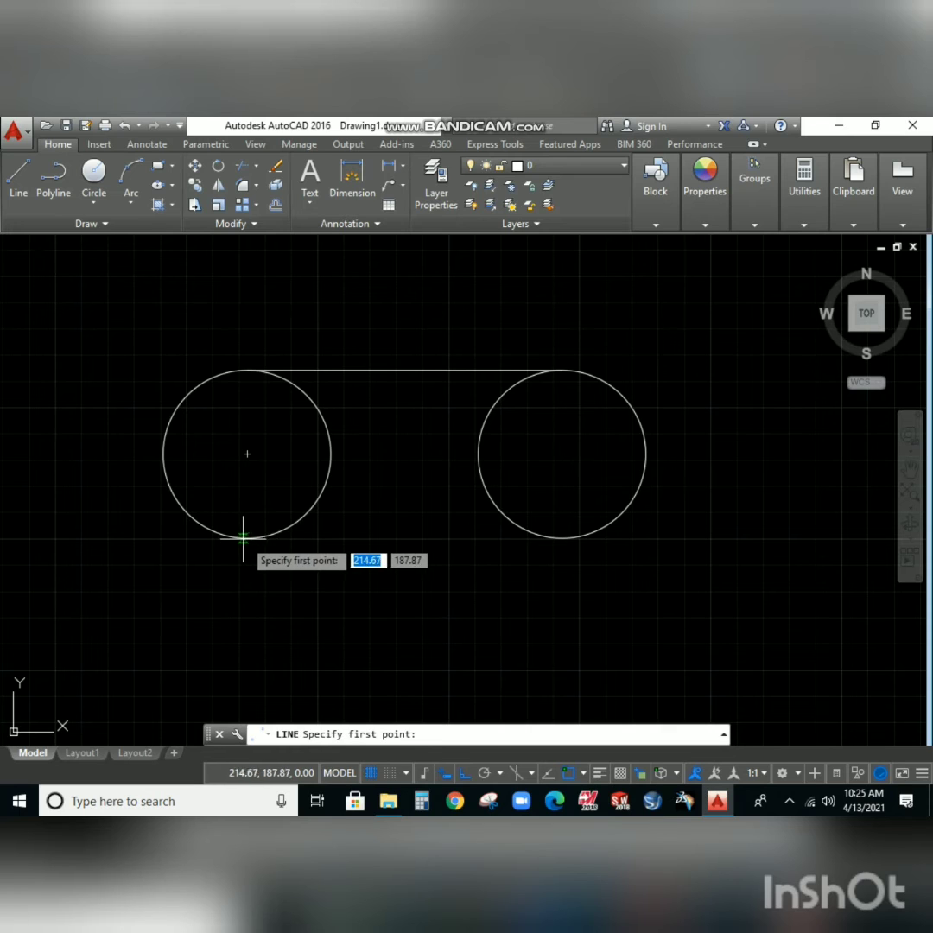
{"action": "left_click", "coordinate": [244, 537]}
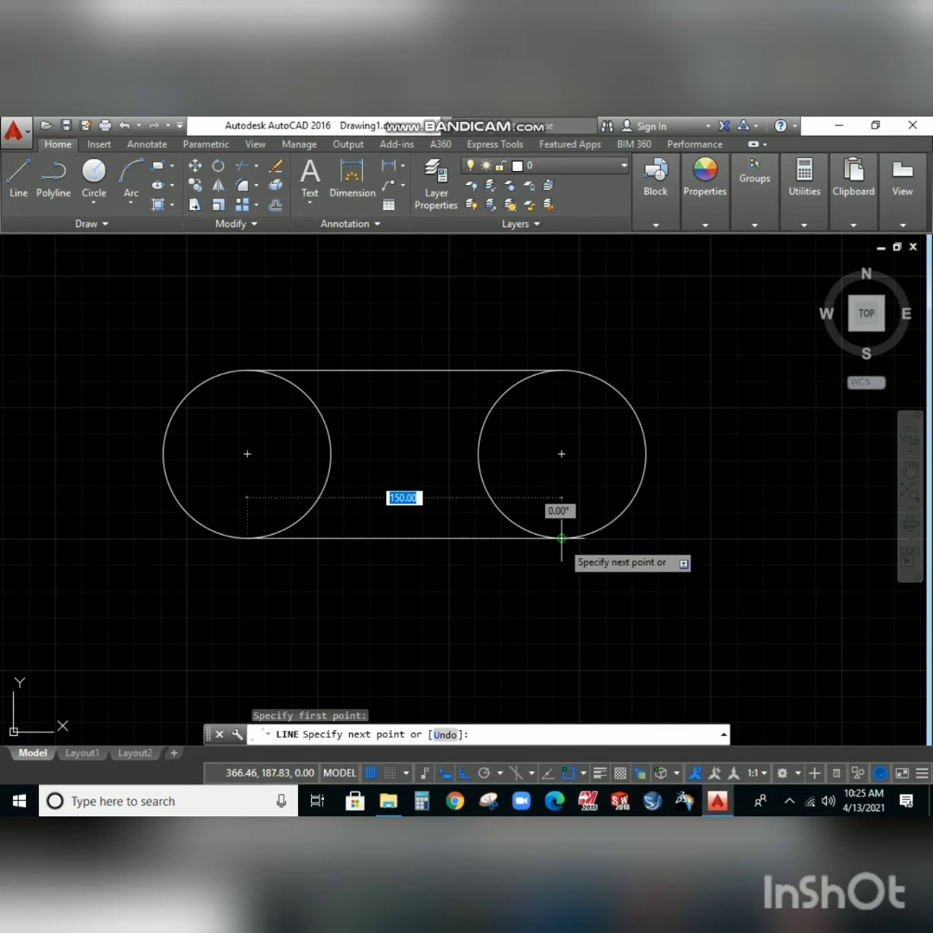
{"action": "left_click", "coordinate": [562, 537]}
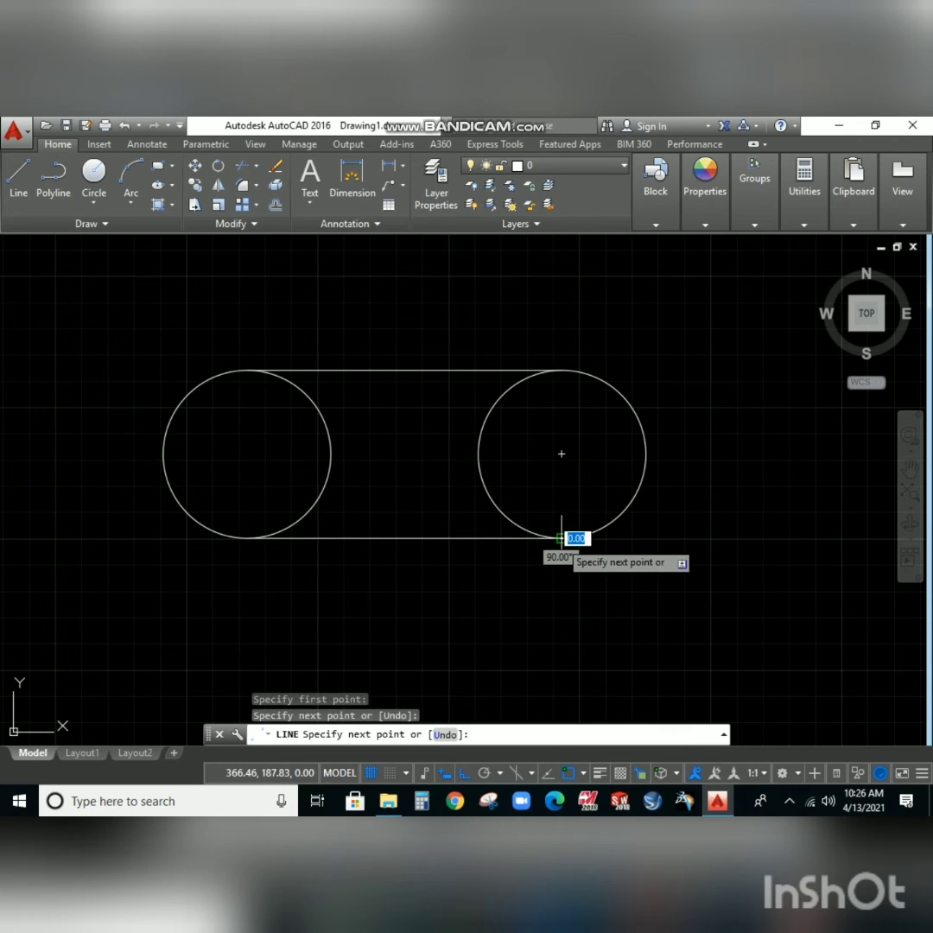
{"action": "key", "text": "Escape"}
{"action": "key", "text": "Escape"}
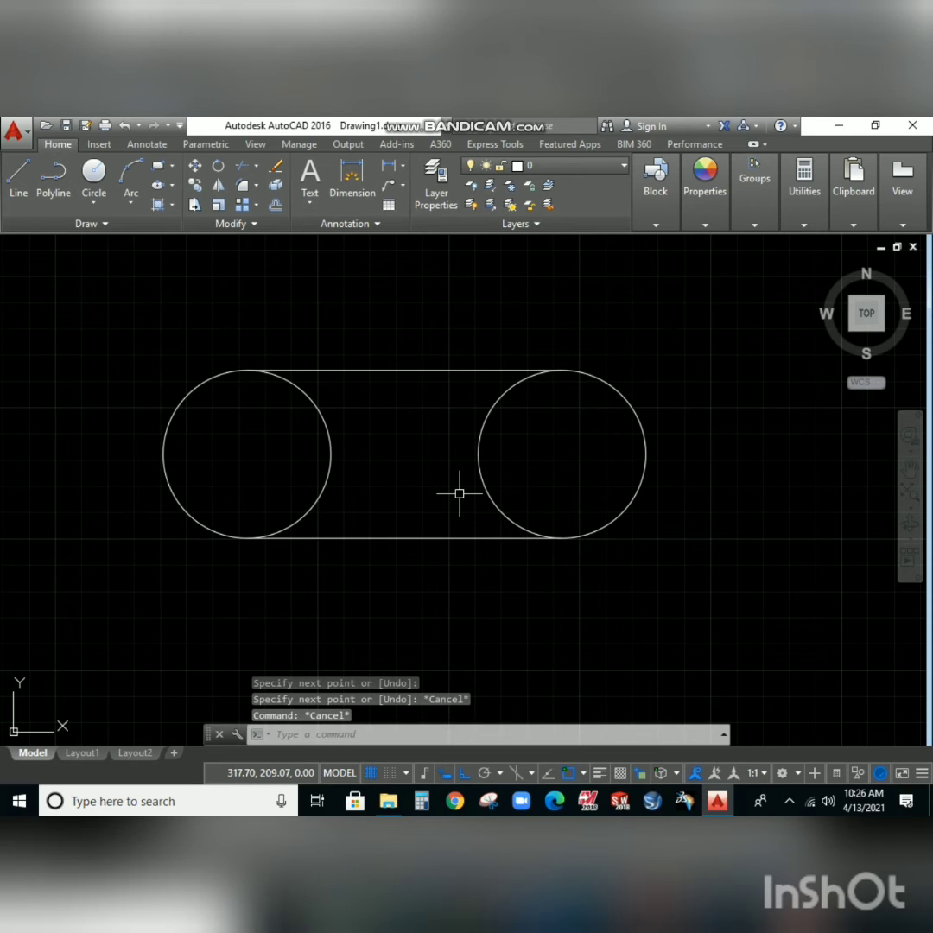
- Trim away the circles' inner arcs with TR, using all objects as cutting edges
{"action": "type", "text": "t"}
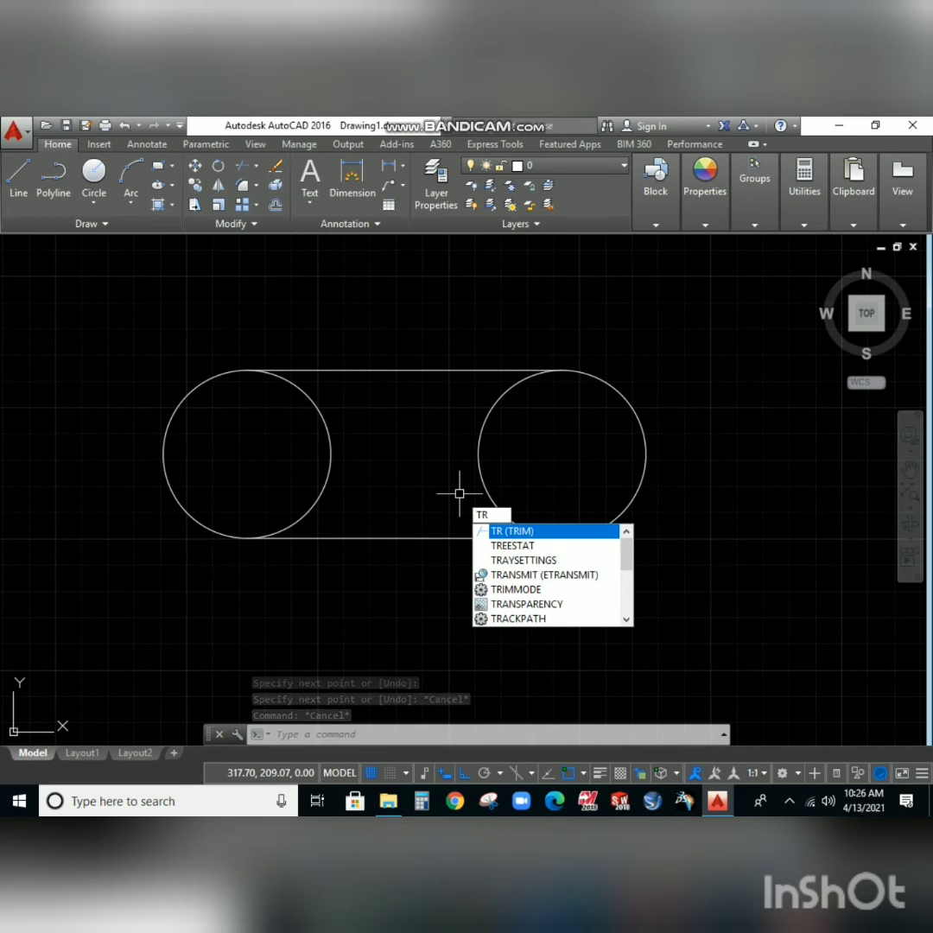
{"action": "key", "text": "Return"}
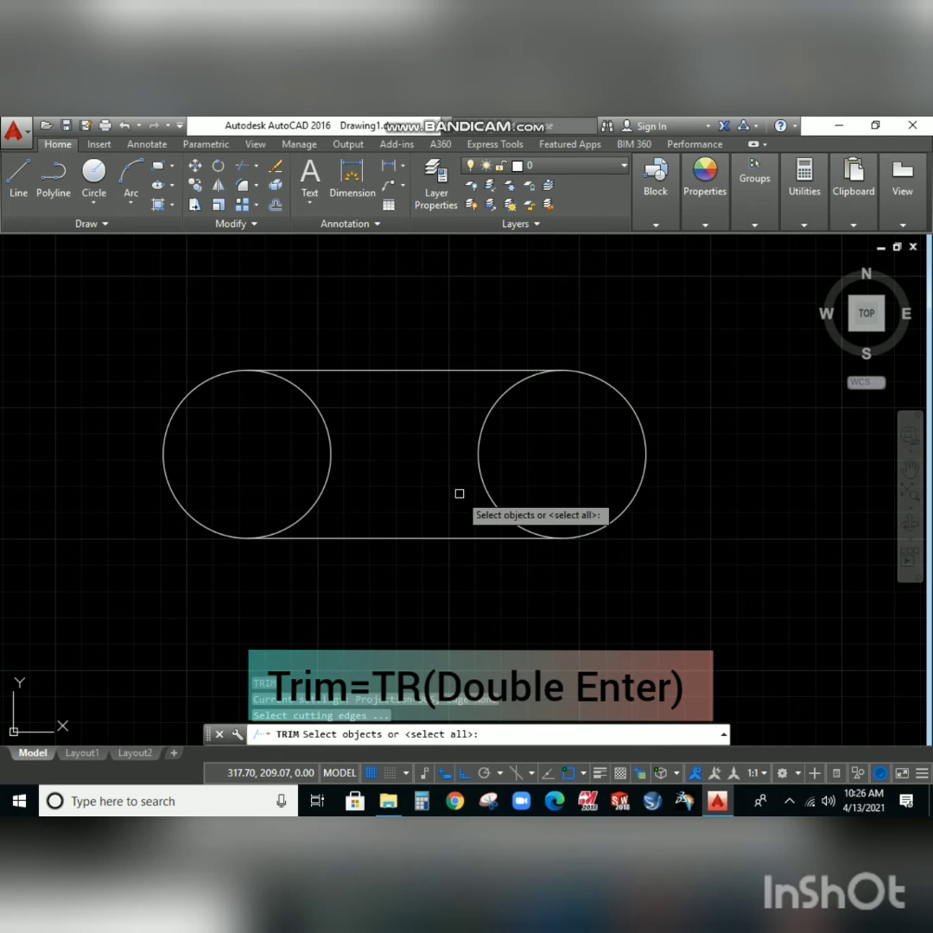
{"action": "key", "text": "Return"}
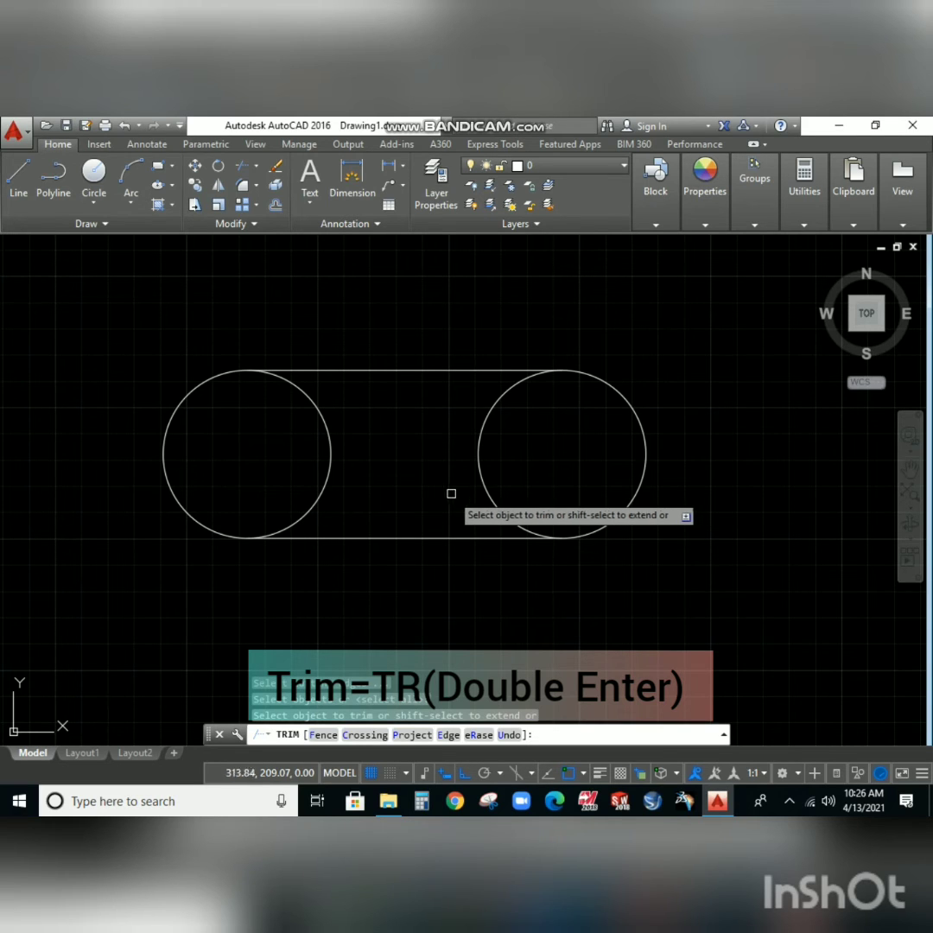
{"action": "left_click", "coordinate": [328, 472]}
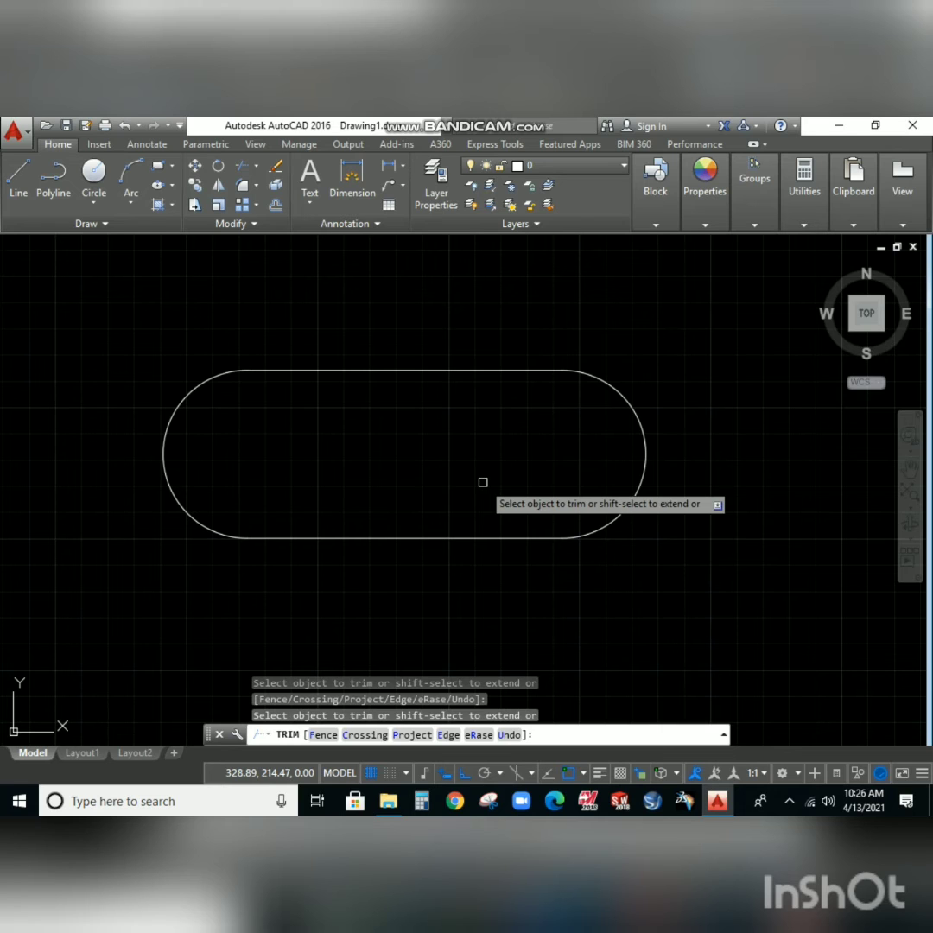
{"action": "key", "text": "Escape"}
{"action": "key", "text": "Escape"}
- Pan and zoom to recentre the slot outline in the view
{"action": "scroll", "coordinate": [480, 481], "scroll_direction": "down", "scroll_amount": 4}
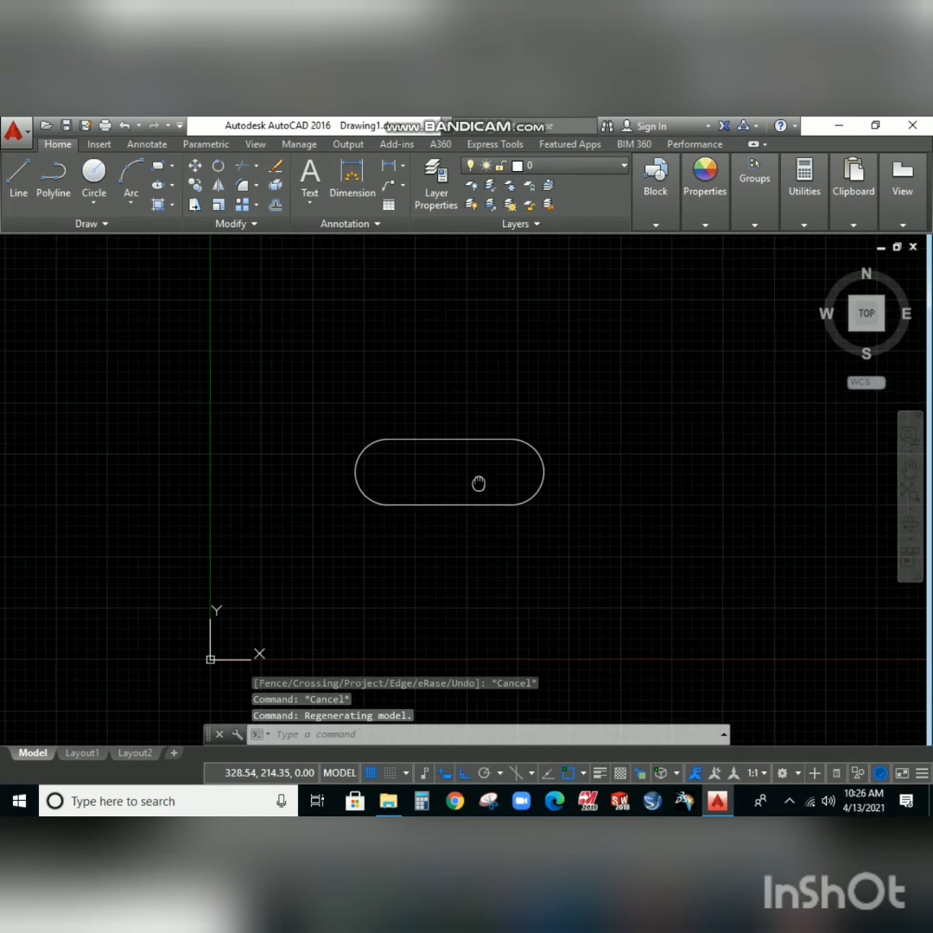
{"action": "mouse_move", "coordinate": [478, 483]}
{"action": "middle_mouse_down"}
{"action": "mouse_move", "coordinate": [375, 486]}
{"action": "mouse_move", "coordinate": [371, 435]}
{"action": "middle_mouse_up"}
{"action": "scroll", "coordinate": [375, 485], "scroll_direction": "up", "scroll_amount": 2}
{"action": "scroll", "coordinate": [373, 432], "scroll_direction": "up", "scroll_amount": 2}
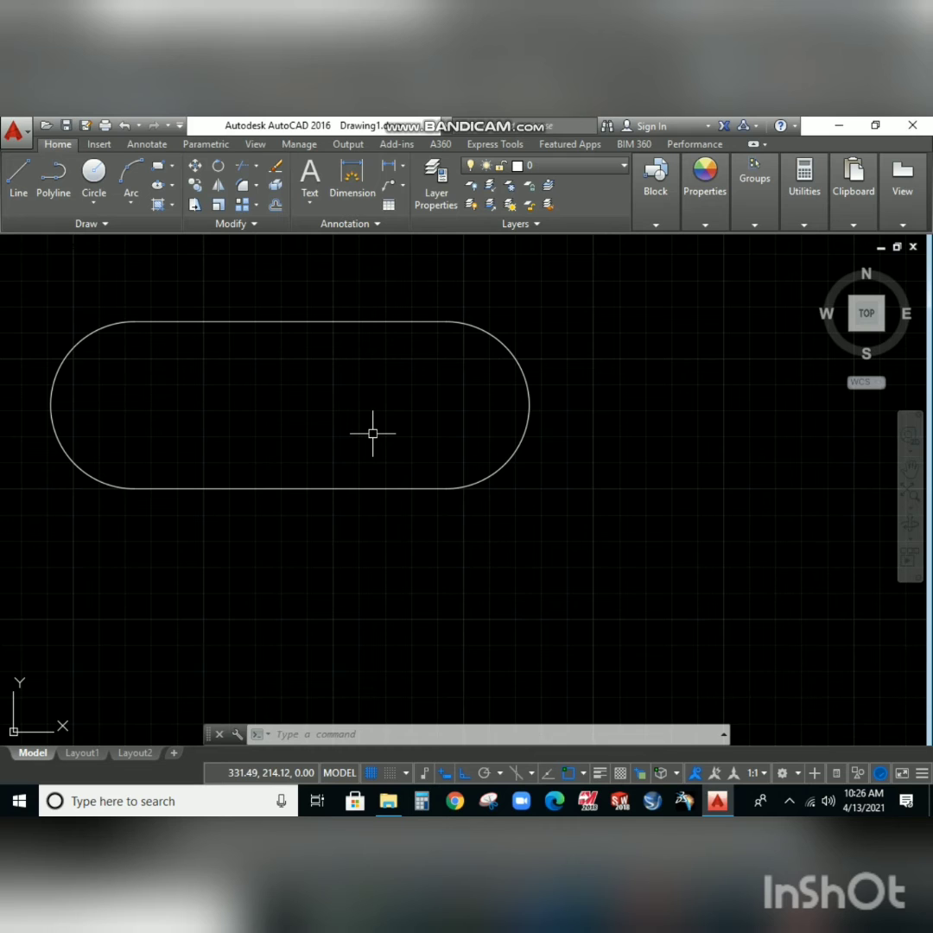
{"action": "scroll", "coordinate": [372, 433], "scroll_direction": "down", "scroll_amount": 2}
{"action": "middle_click_drag", "start_coordinate": [371, 440], "coordinate": [381, 406]}
{"action": "scroll", "coordinate": [387, 385], "scroll_direction": "down", "scroll_amount": 2}
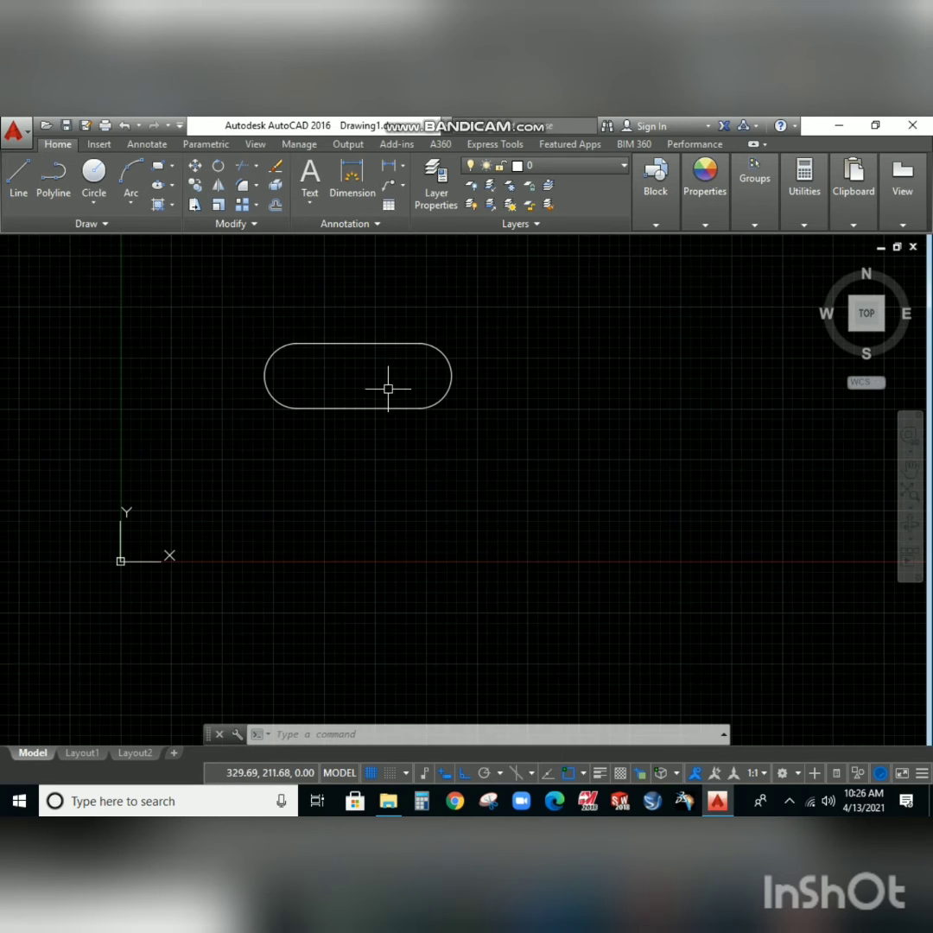
{"action": "scroll", "coordinate": [366, 343], "scroll_direction": "up", "scroll_amount": 4}
{"action": "middle_click_drag", "start_coordinate": [365, 347], "coordinate": [360, 297]}
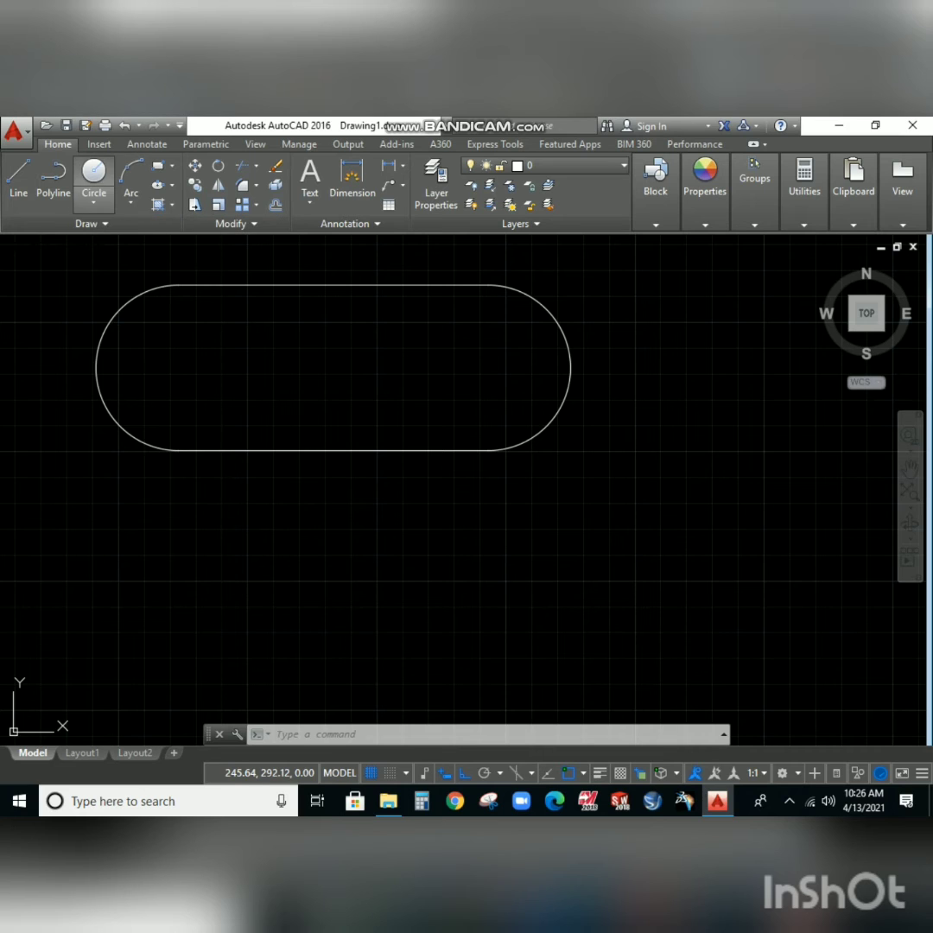
- Draw a 40-diameter circle centred below the large slot's left end
{"action": "left_click", "coordinate": [93, 200]}
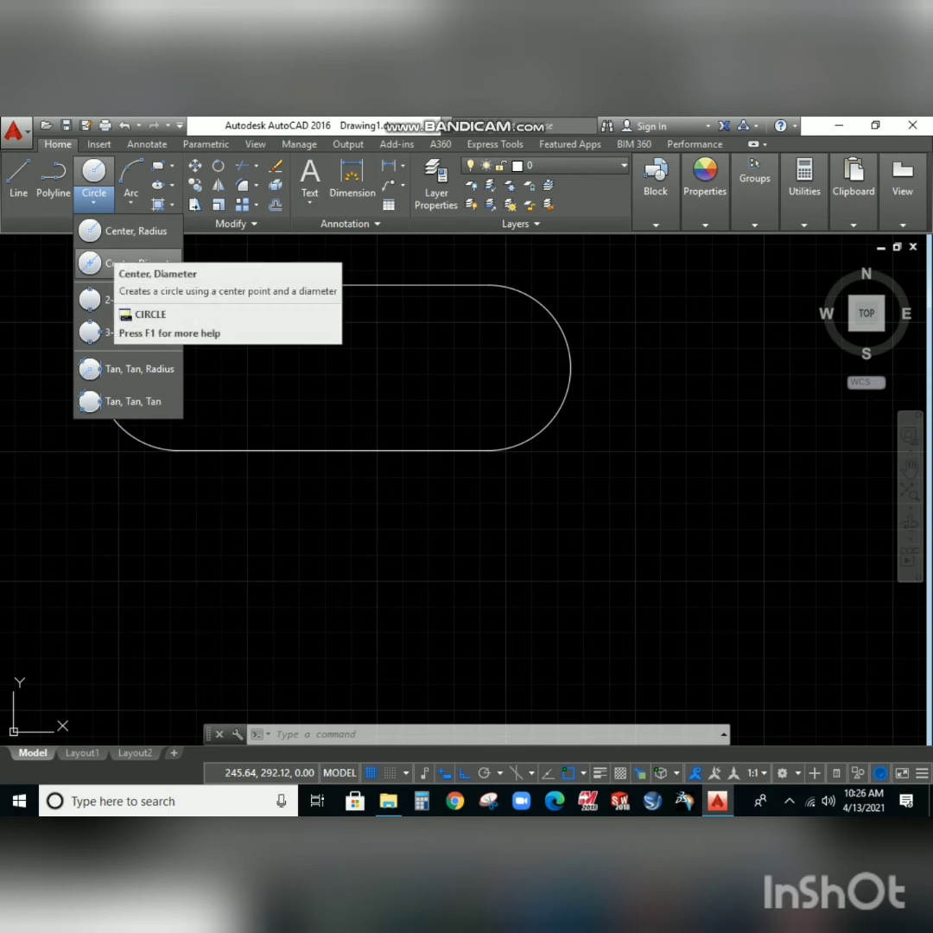
{"action": "left_click", "coordinate": [121, 264]}
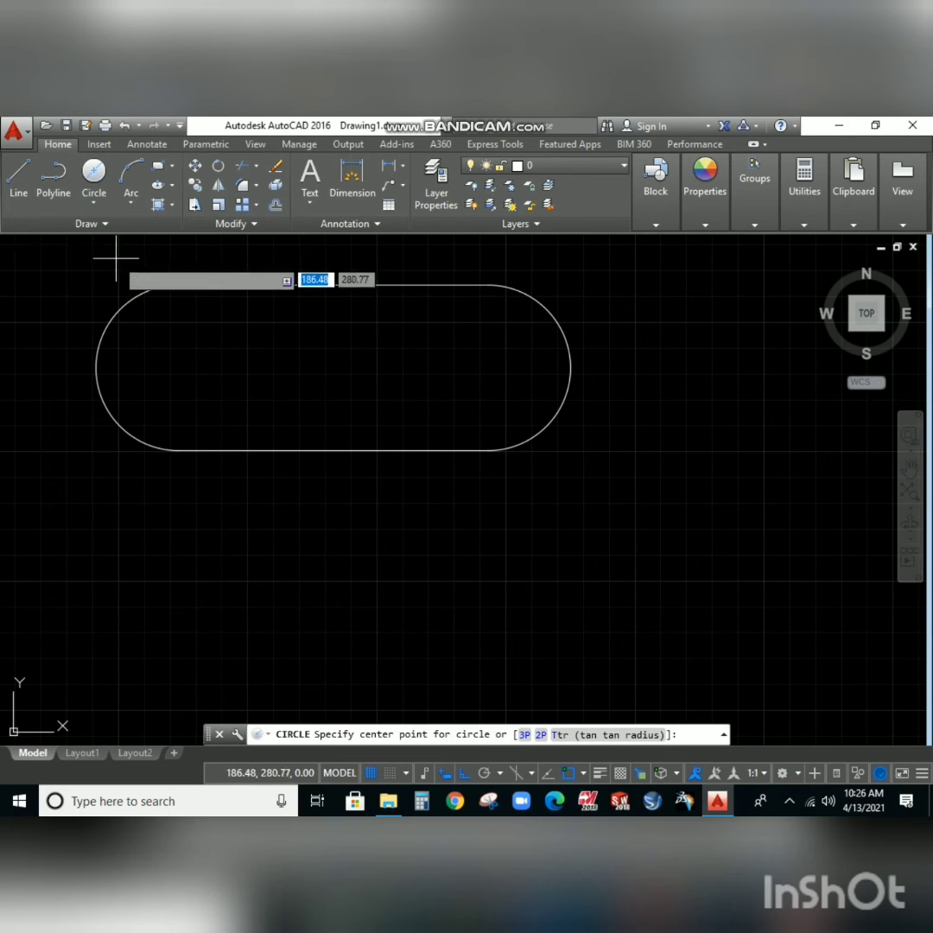
{"action": "left_click", "coordinate": [174, 588]}
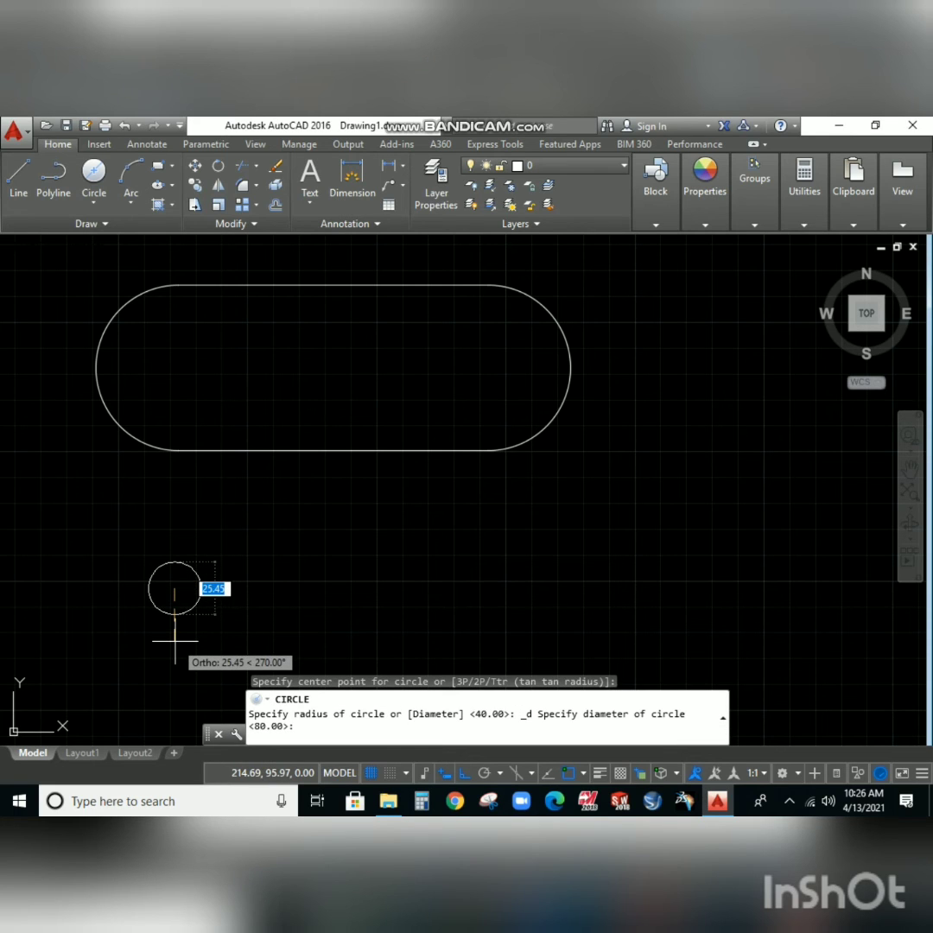
{"action": "type", "text": "40"}
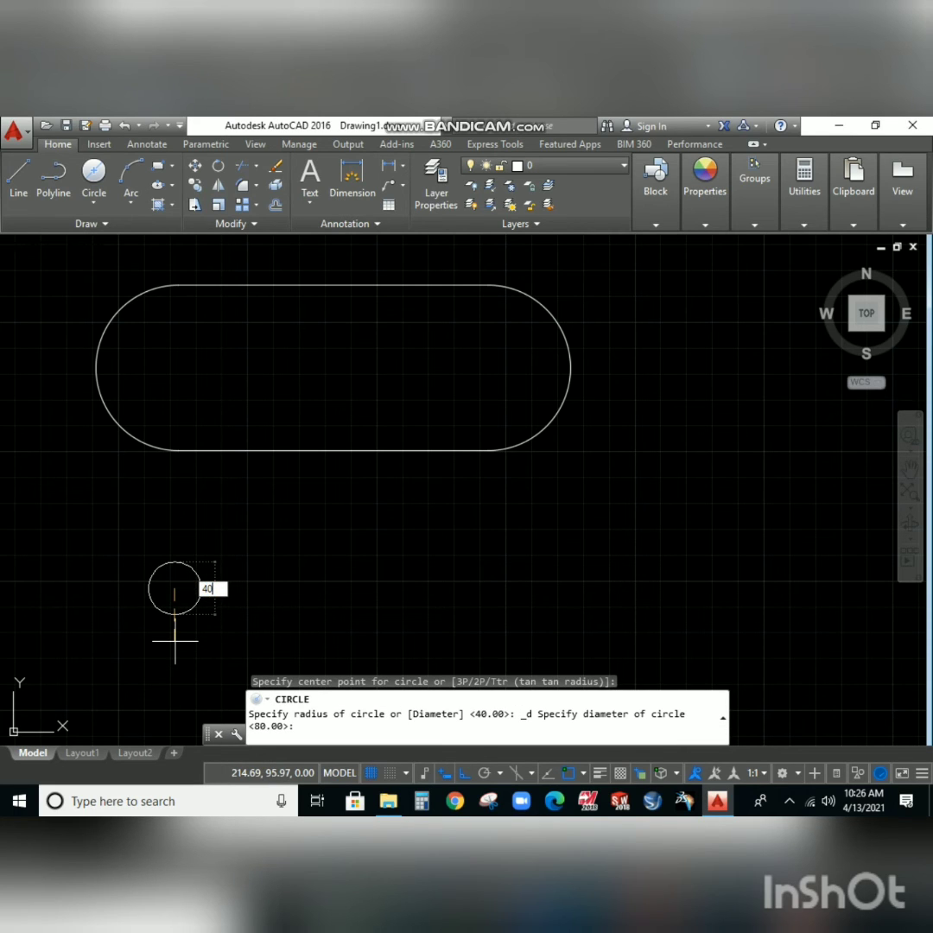
{"action": "key", "text": "Return"}
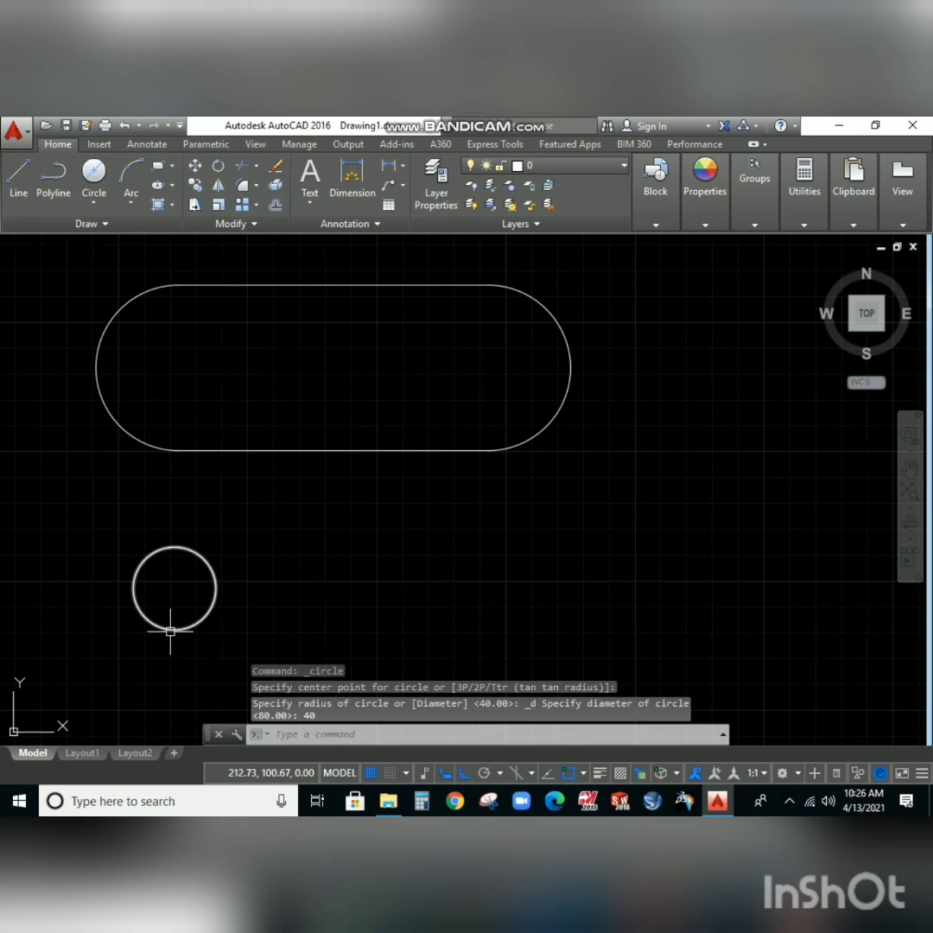
{"action": "key", "text": "Escape"}
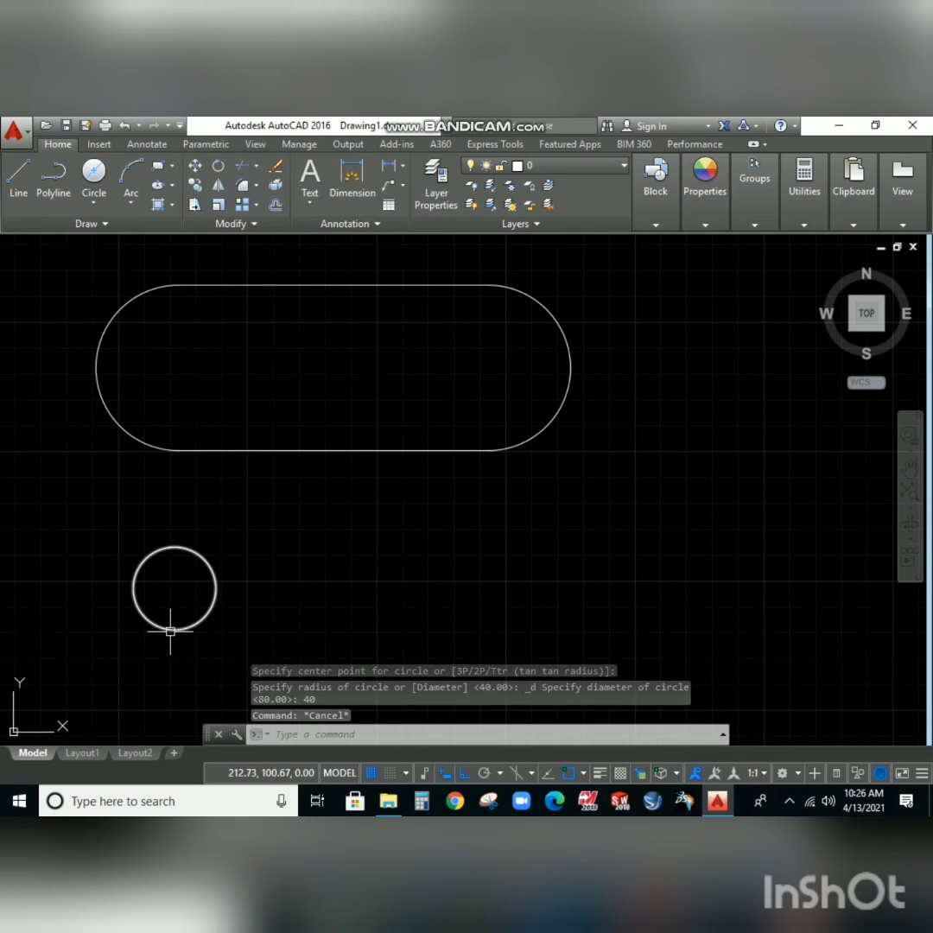
- Draw a 100-unit horizontal line running right from the circle's centre
{"action": "type", "text": "l"}
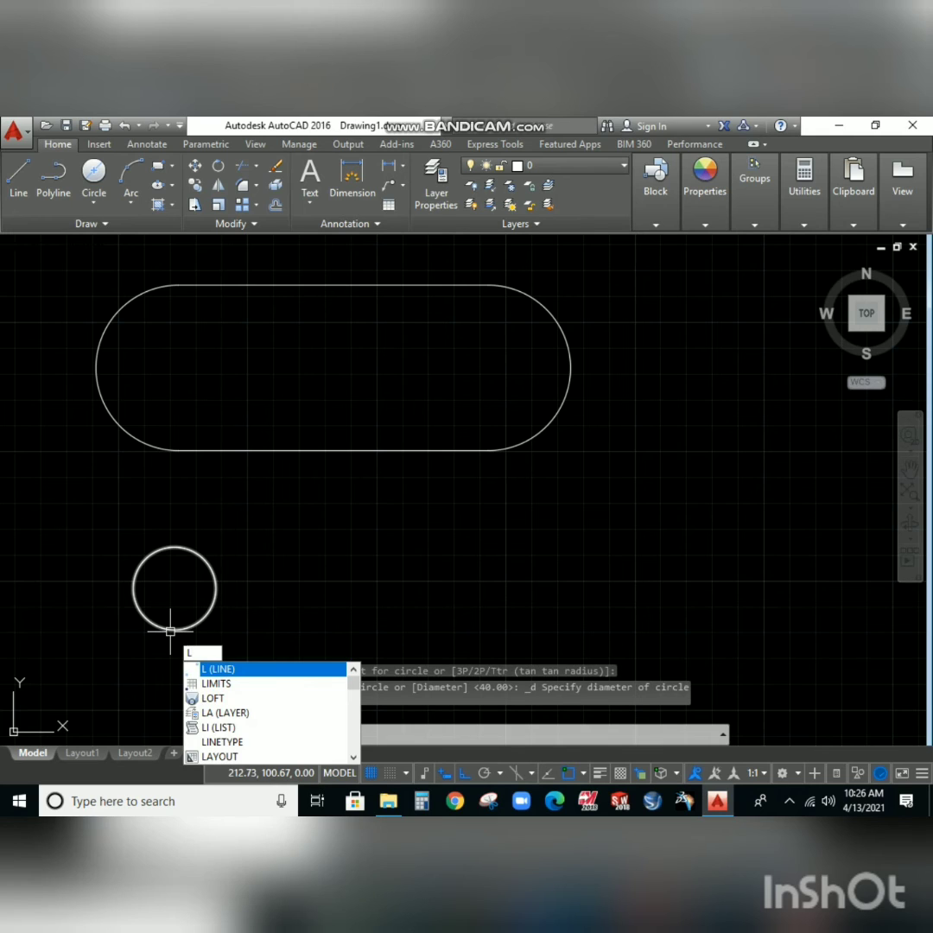
{"action": "key", "text": "Escape"}
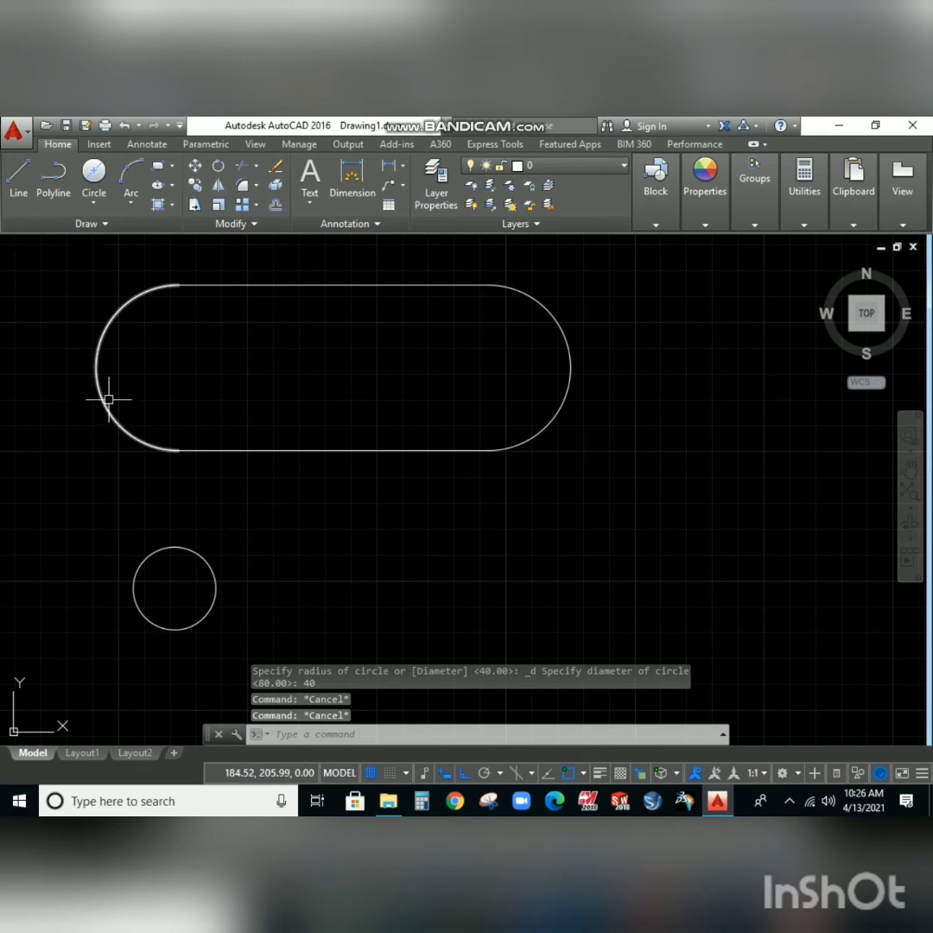
{"action": "left_click", "coordinate": [18, 177]}
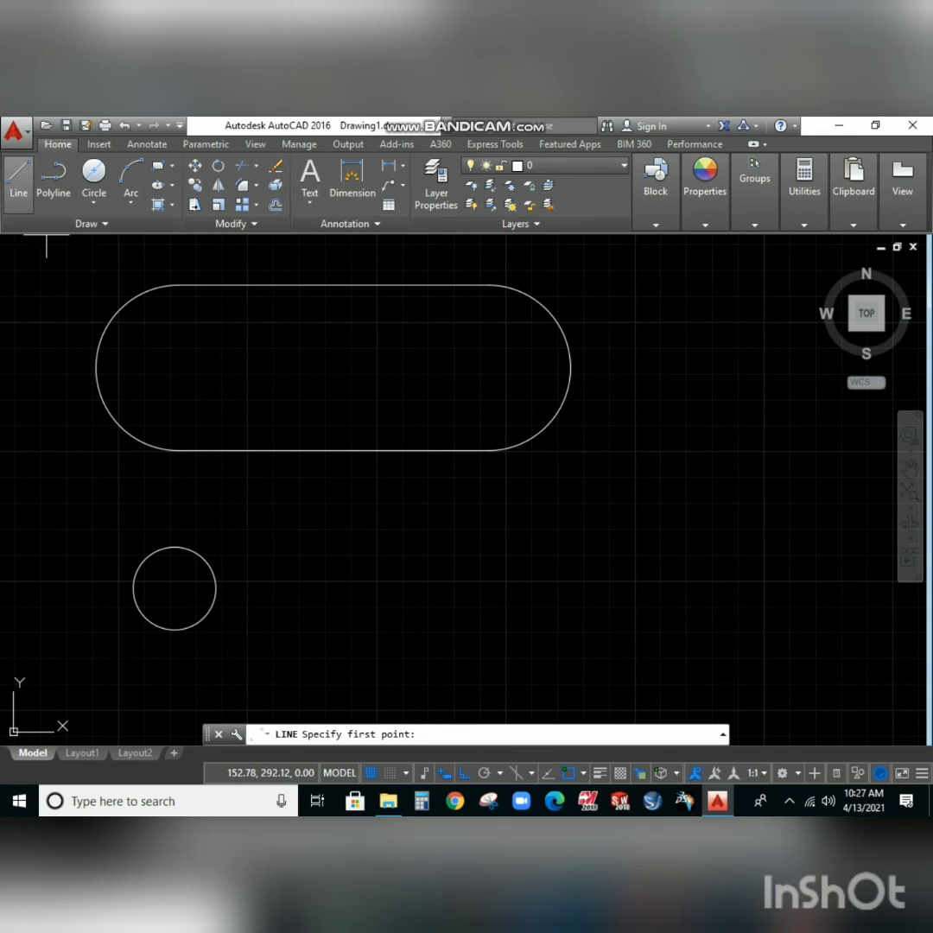
{"action": "left_click", "coordinate": [173, 588]}
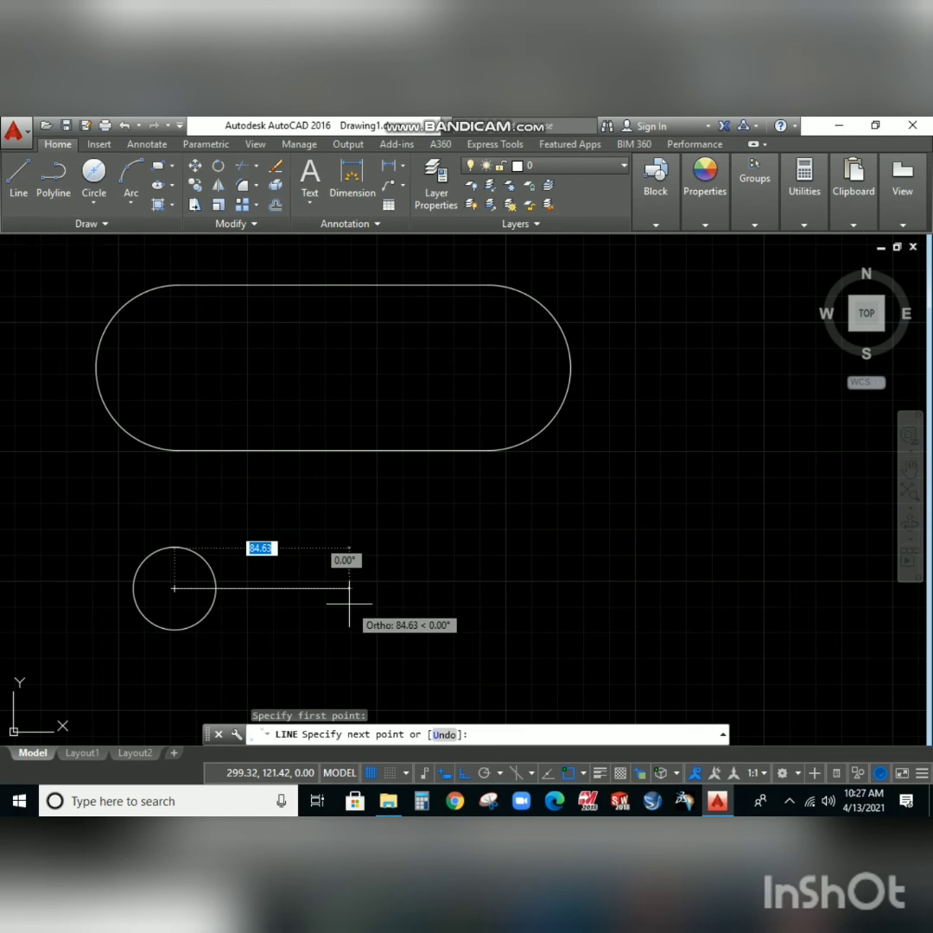
{"action": "type", "text": "100"}
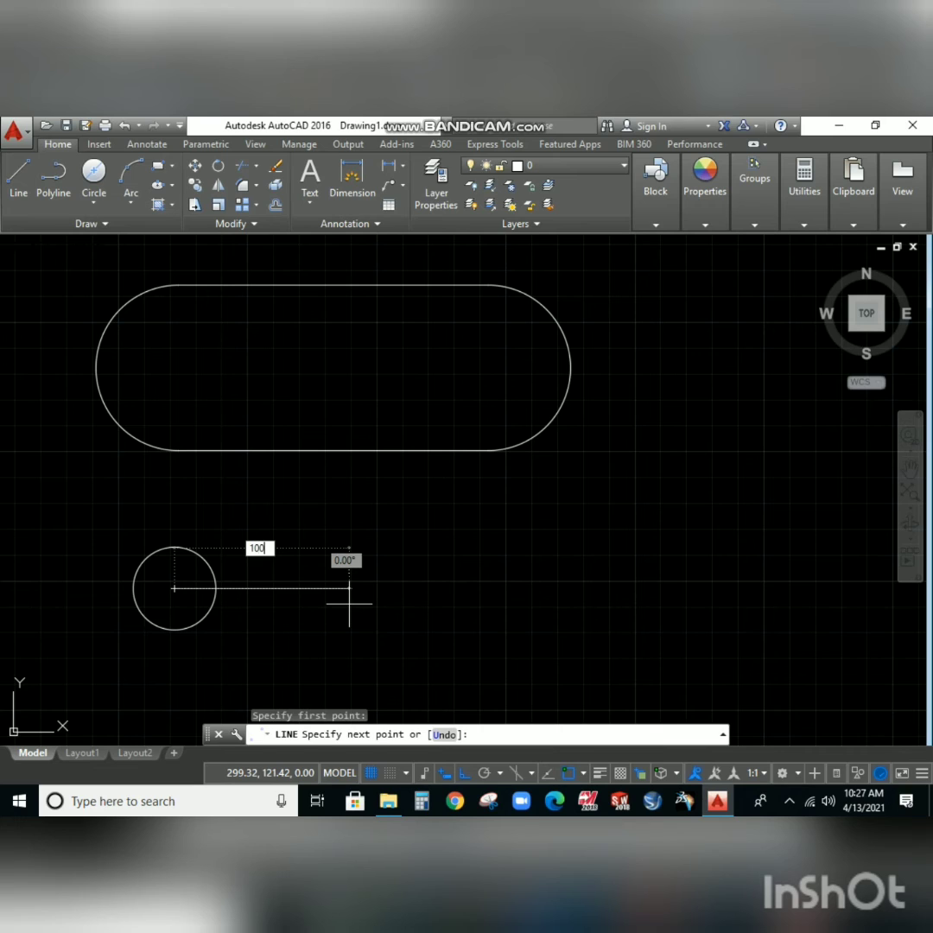
{"action": "key", "text": "Return"}
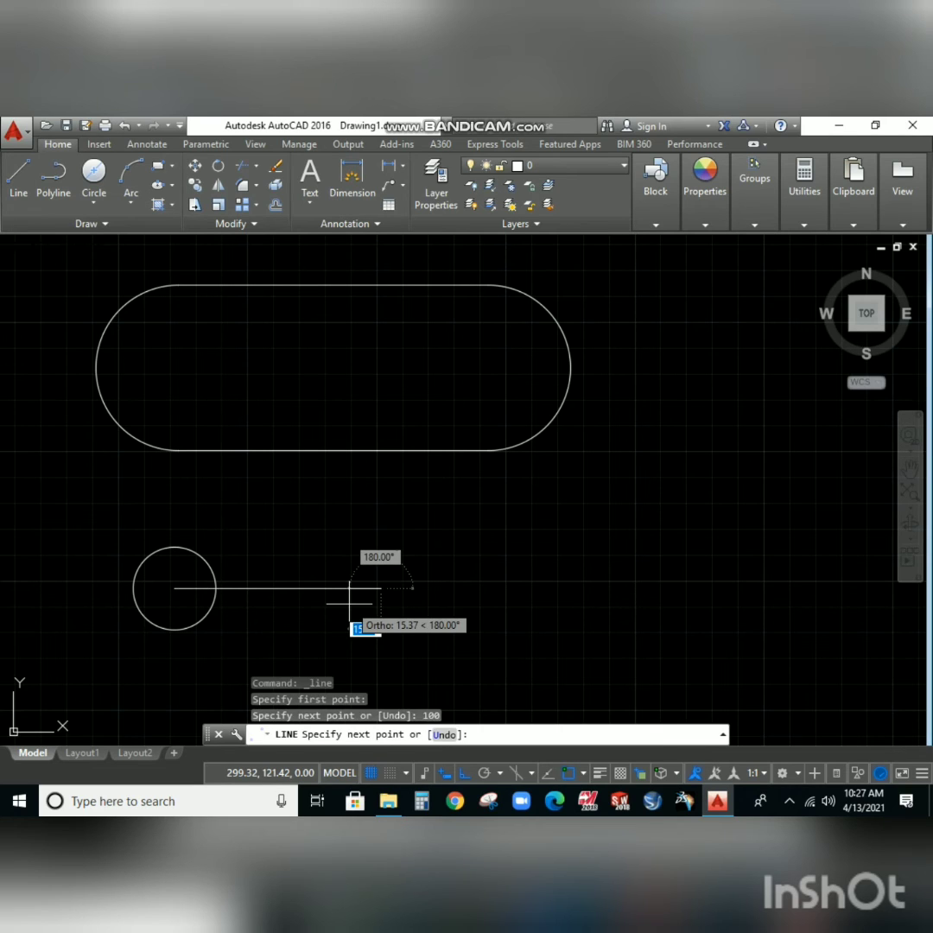
{"action": "key", "text": "Escape"}
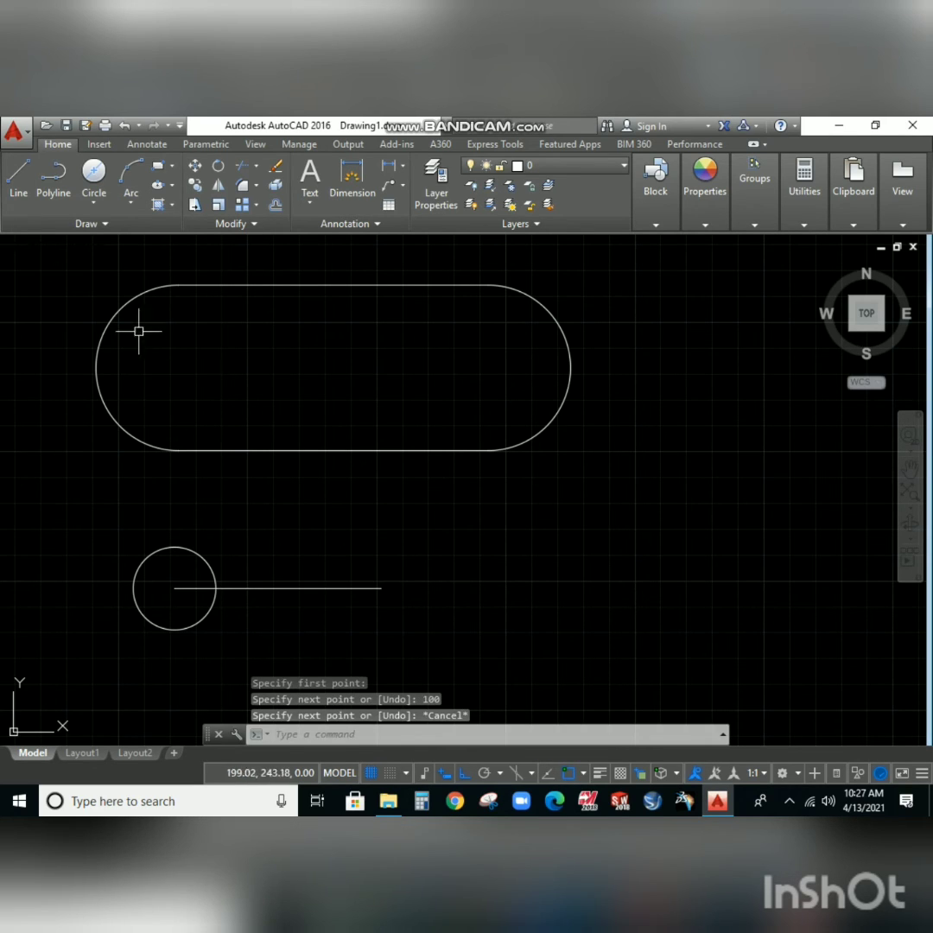
- Draw a 40-diameter circle centred on the 100-unit line's right endpoint
{"action": "left_click", "coordinate": [94, 199]}
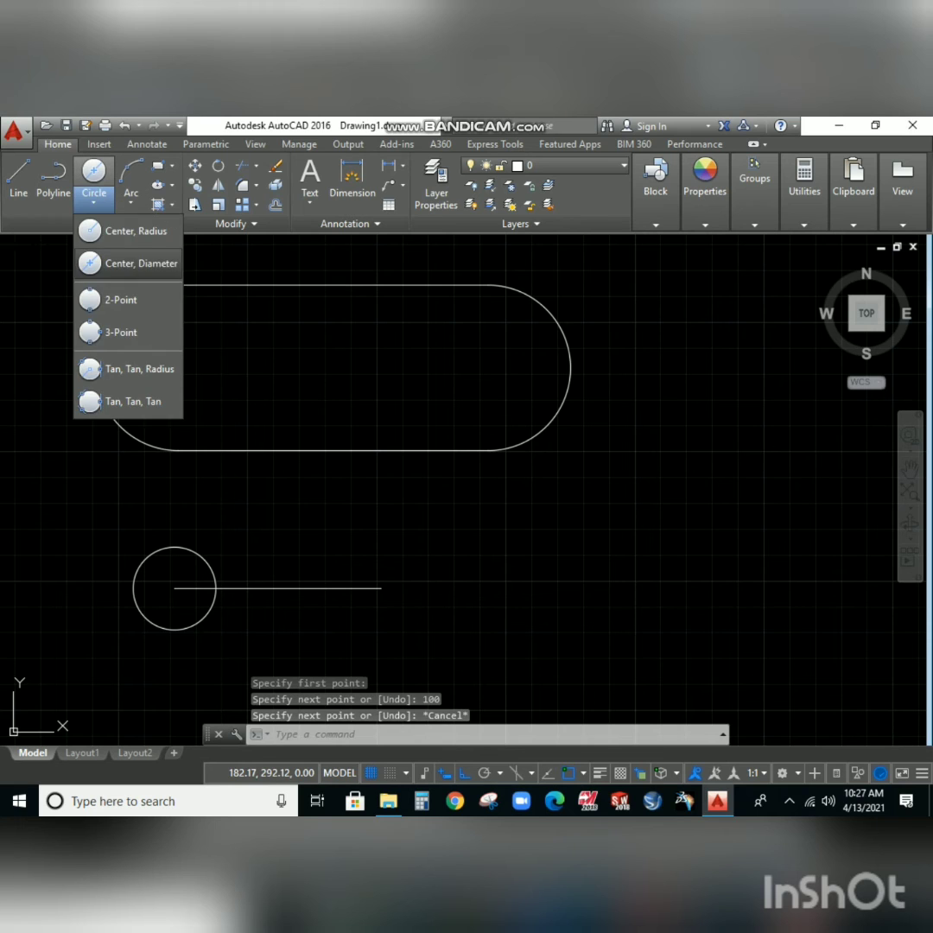
{"action": "left_click", "coordinate": [129, 263]}
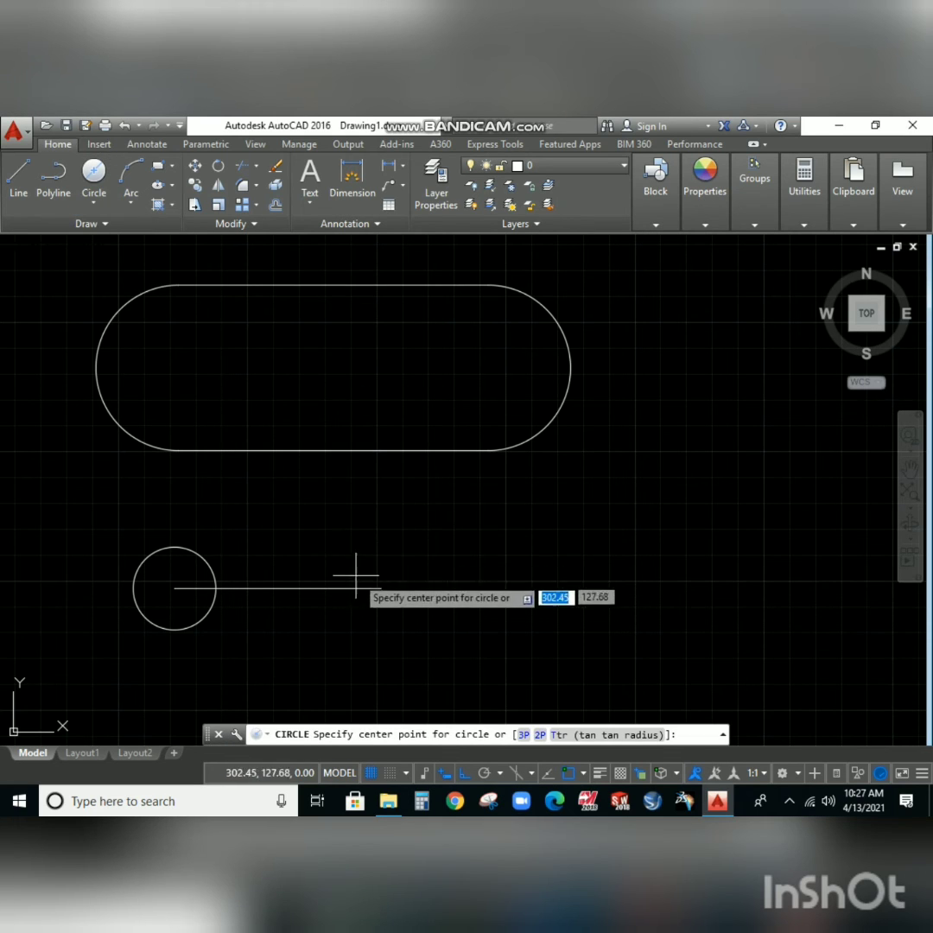
{"action": "left_click", "coordinate": [381, 588]}
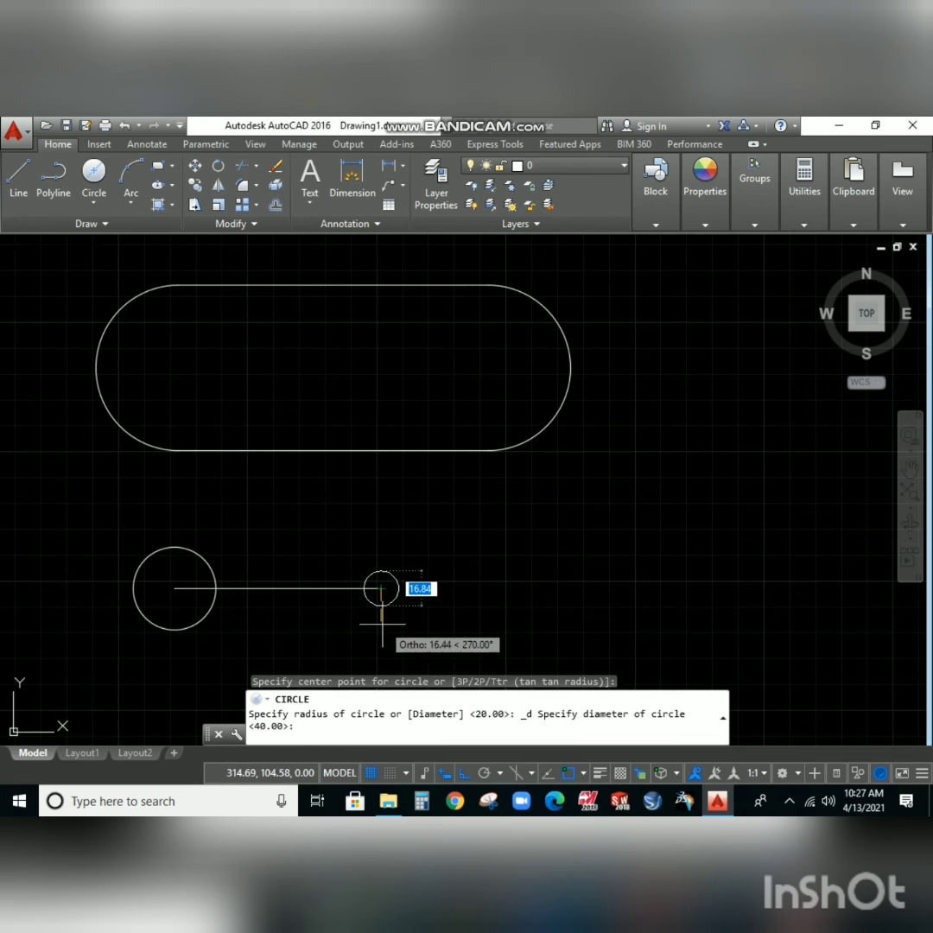
{"action": "type", "text": "40"}
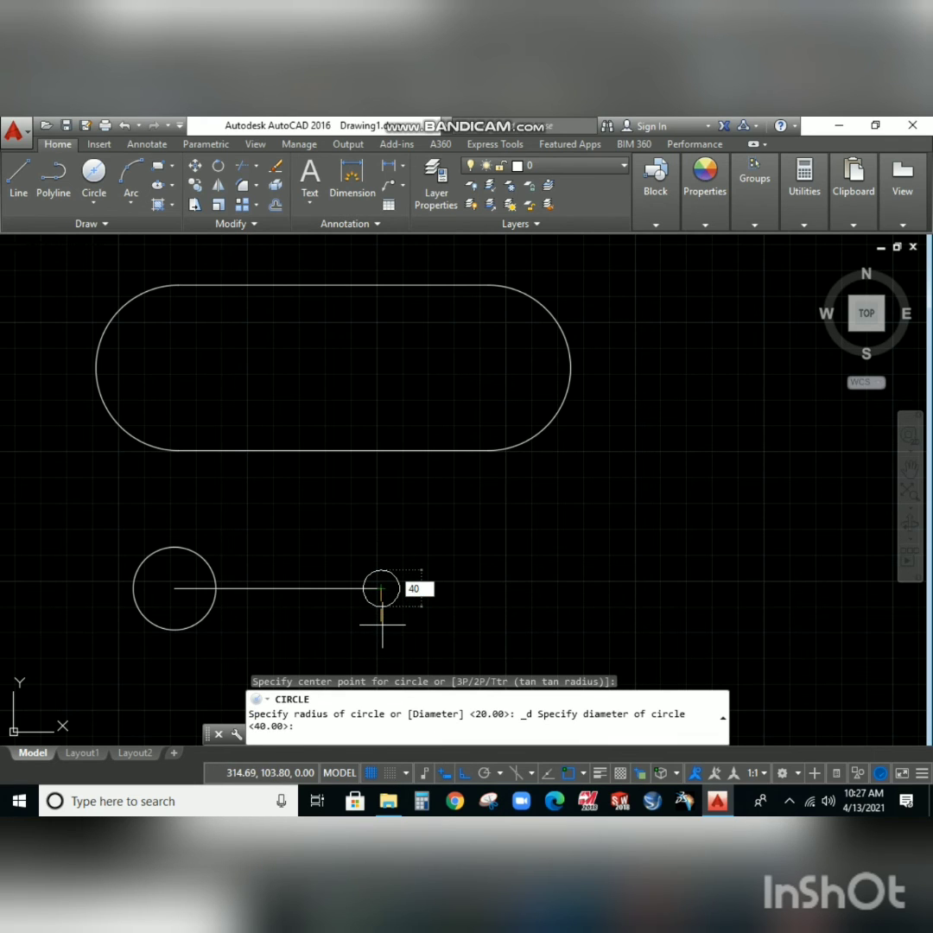
{"action": "key", "text": "Return"}
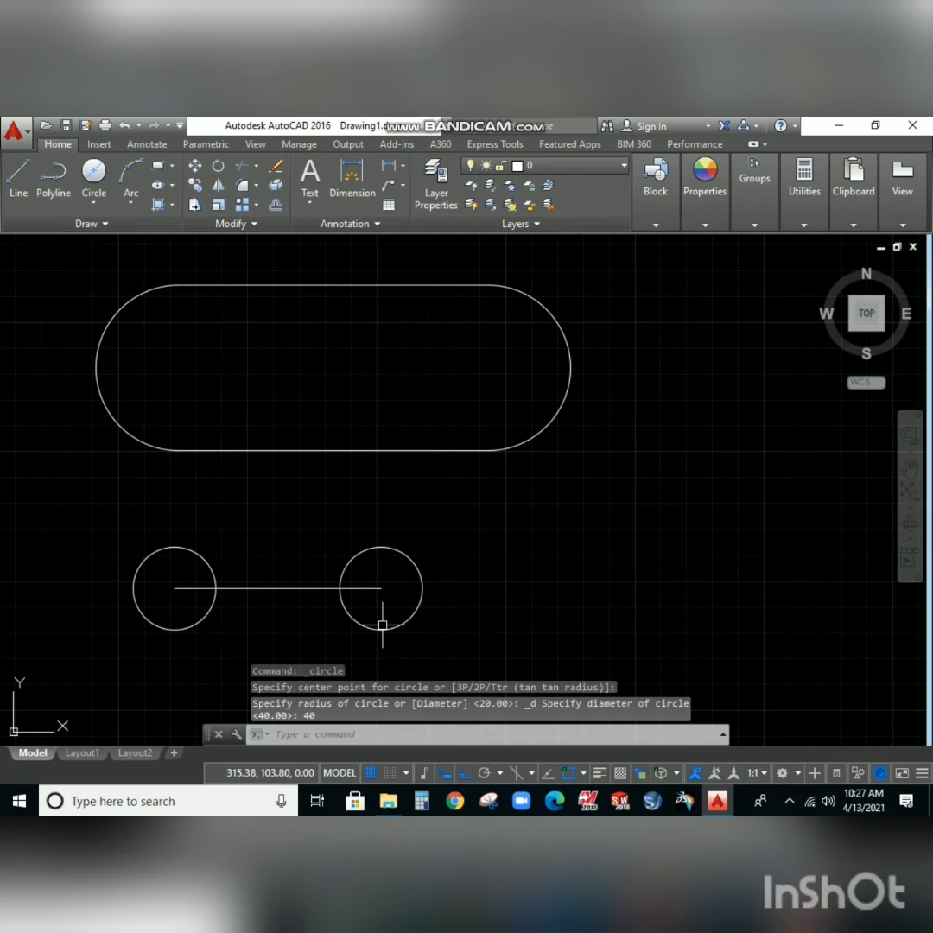
{"action": "key", "text": "Escape"}
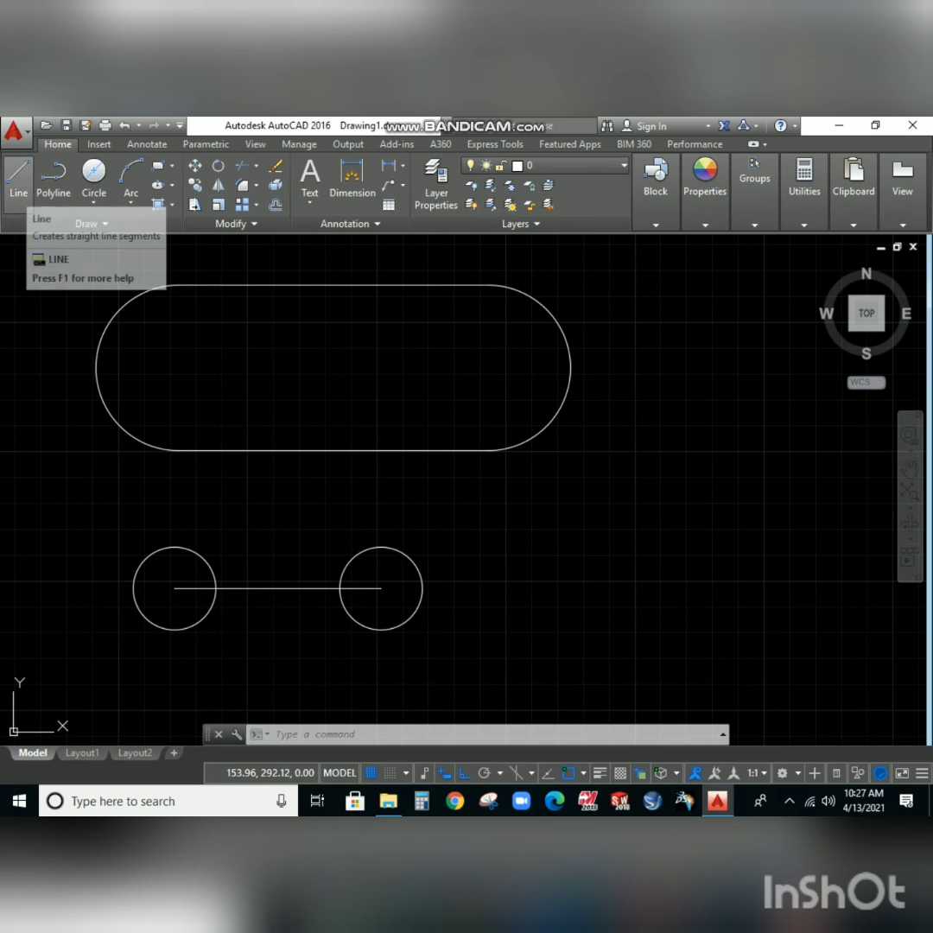
- Connect the circles' top and bottom quadrants with 100-long lines and delete the centre line
{"action": "left_click", "coordinate": [18, 181]}
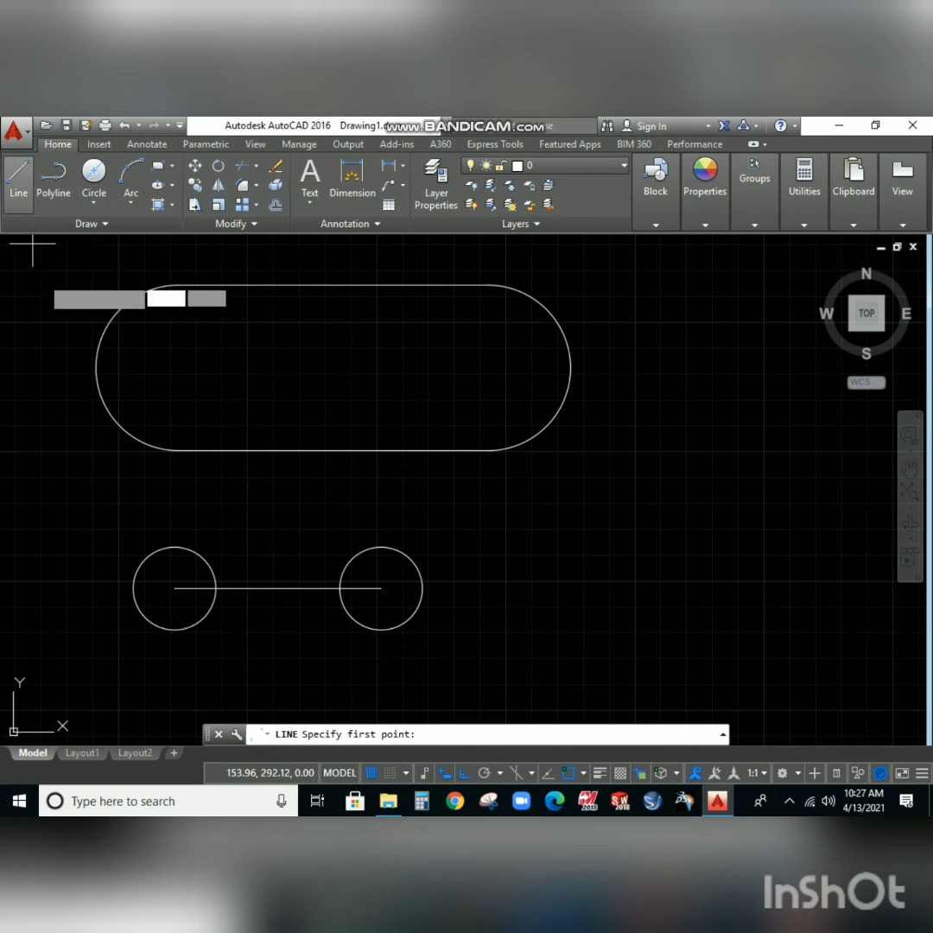
{"action": "left_click", "coordinate": [174, 547]}
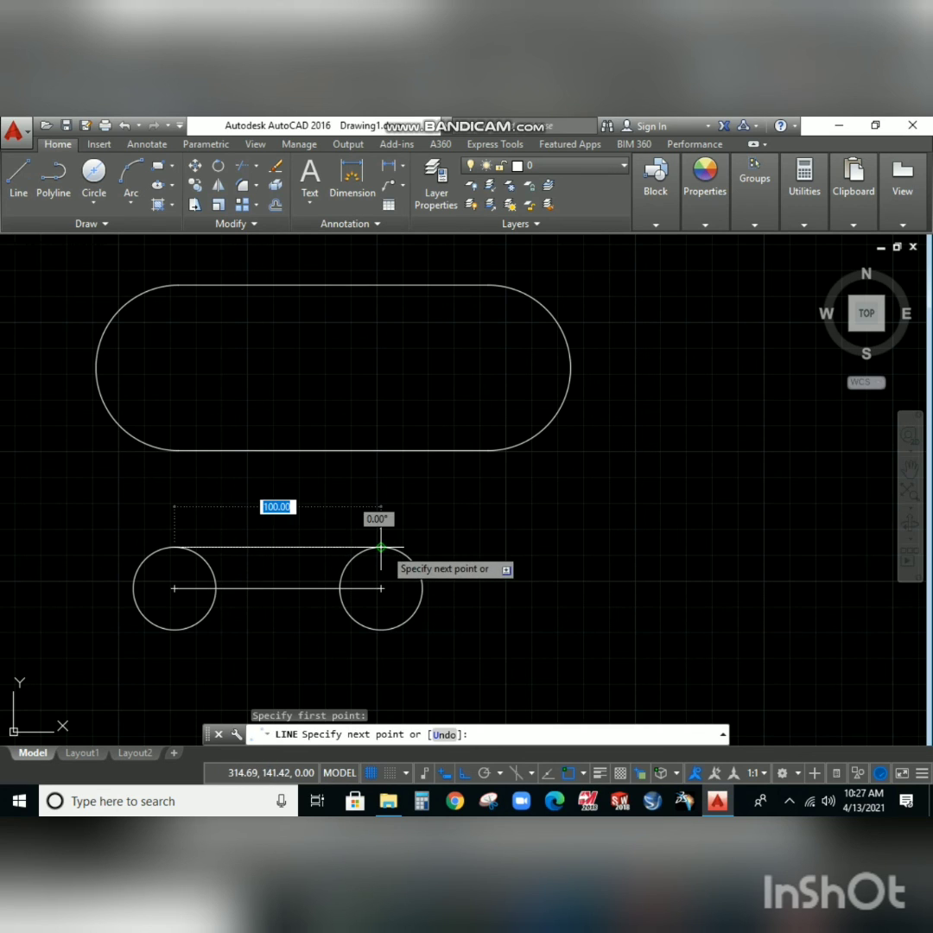
{"action": "left_click", "coordinate": [380, 548]}
{"action": "key", "text": "Escape"}
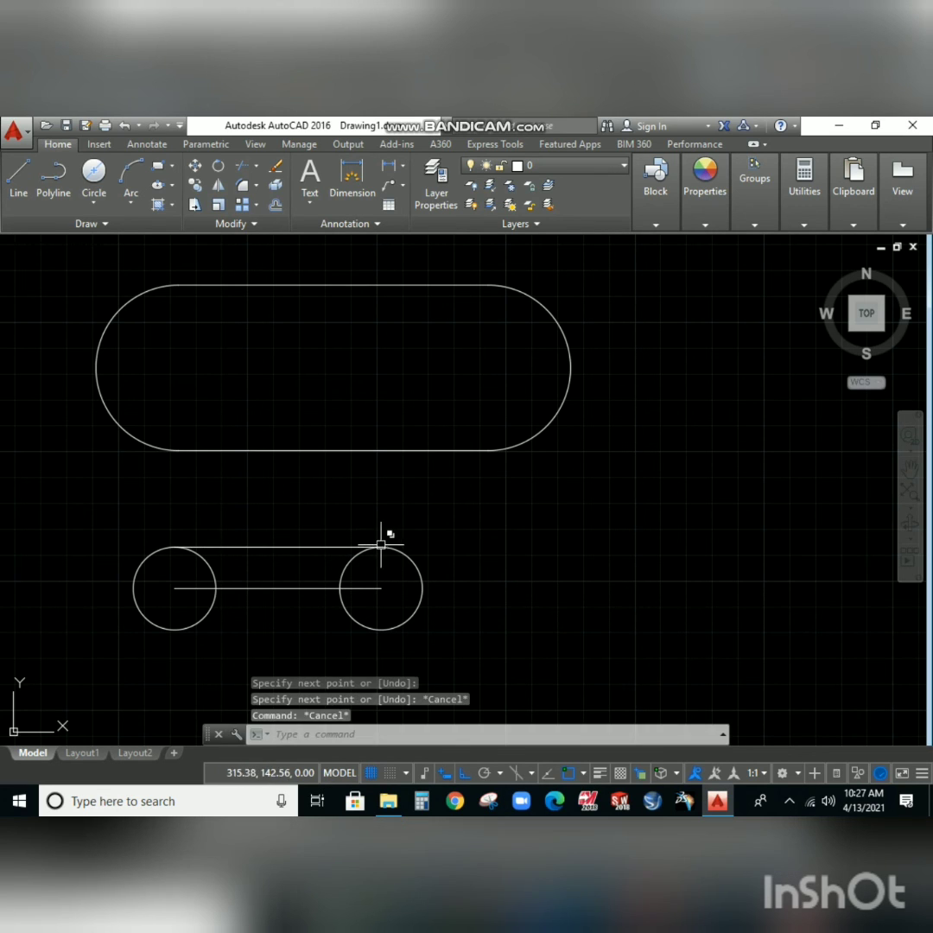
{"action": "left_click", "coordinate": [18, 177]}
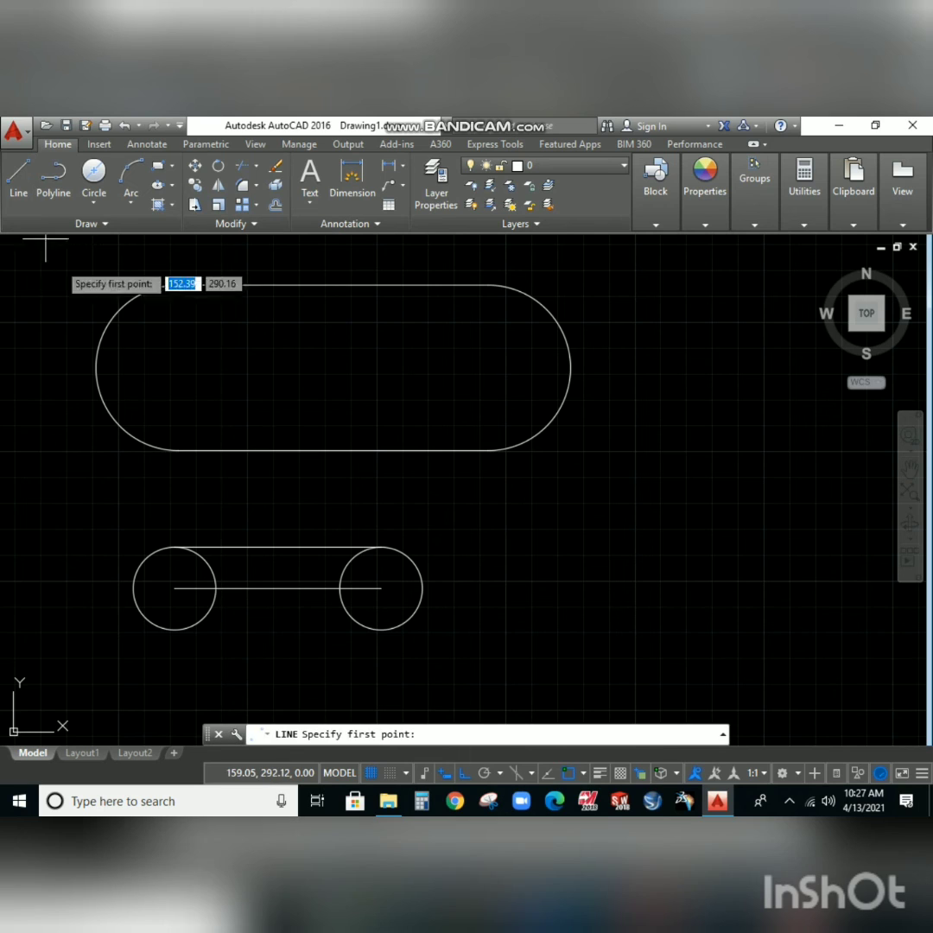
{"action": "left_click", "coordinate": [177, 621]}
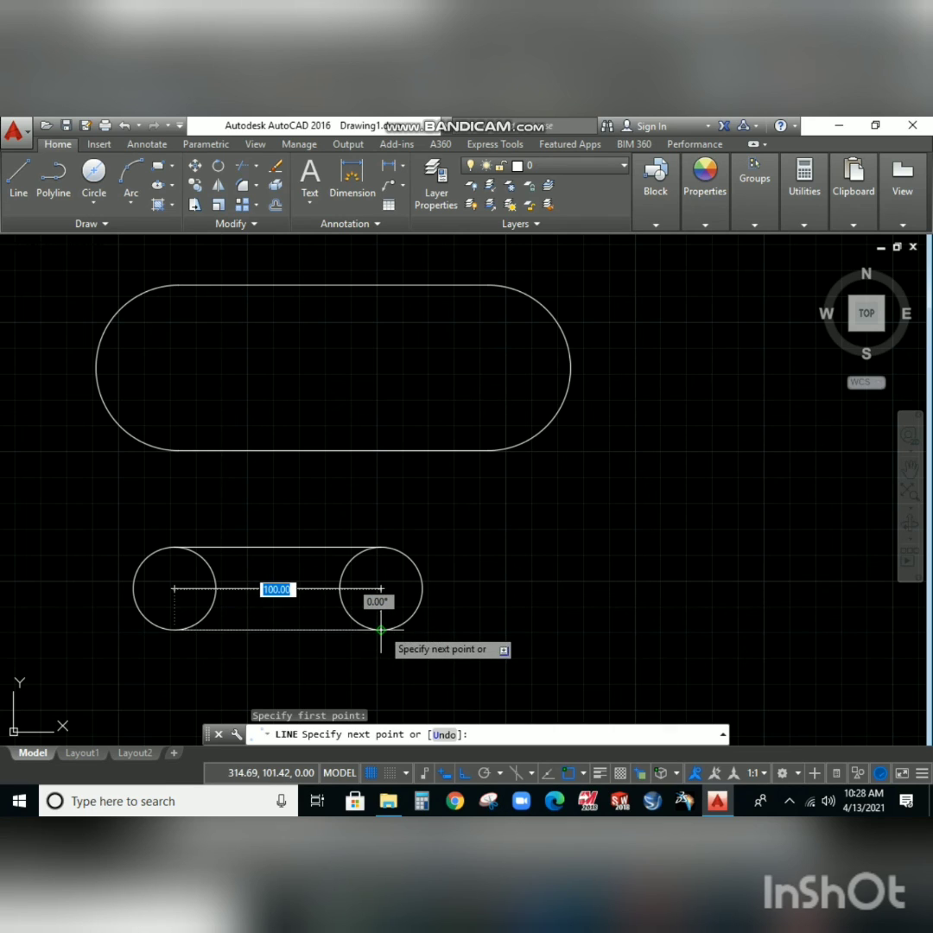
{"action": "left_click", "coordinate": [381, 588]}
{"action": "key", "text": "Escape"}
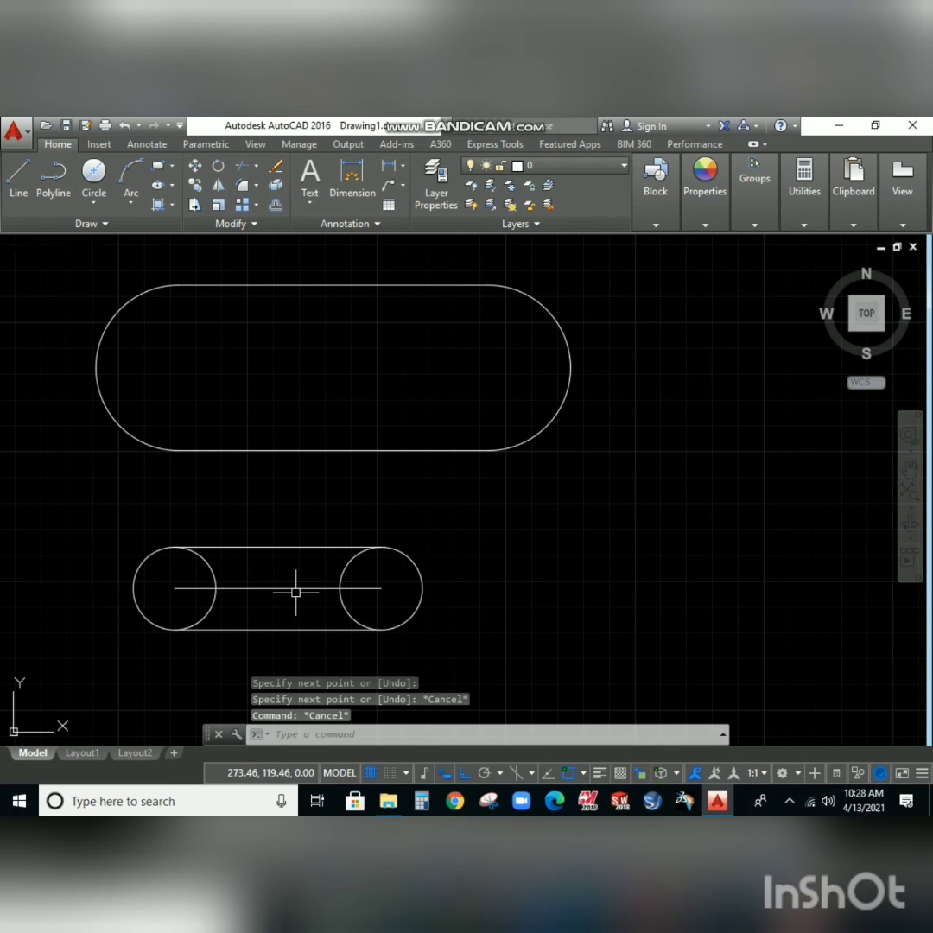
{"action": "left_click", "coordinate": [296, 589]}
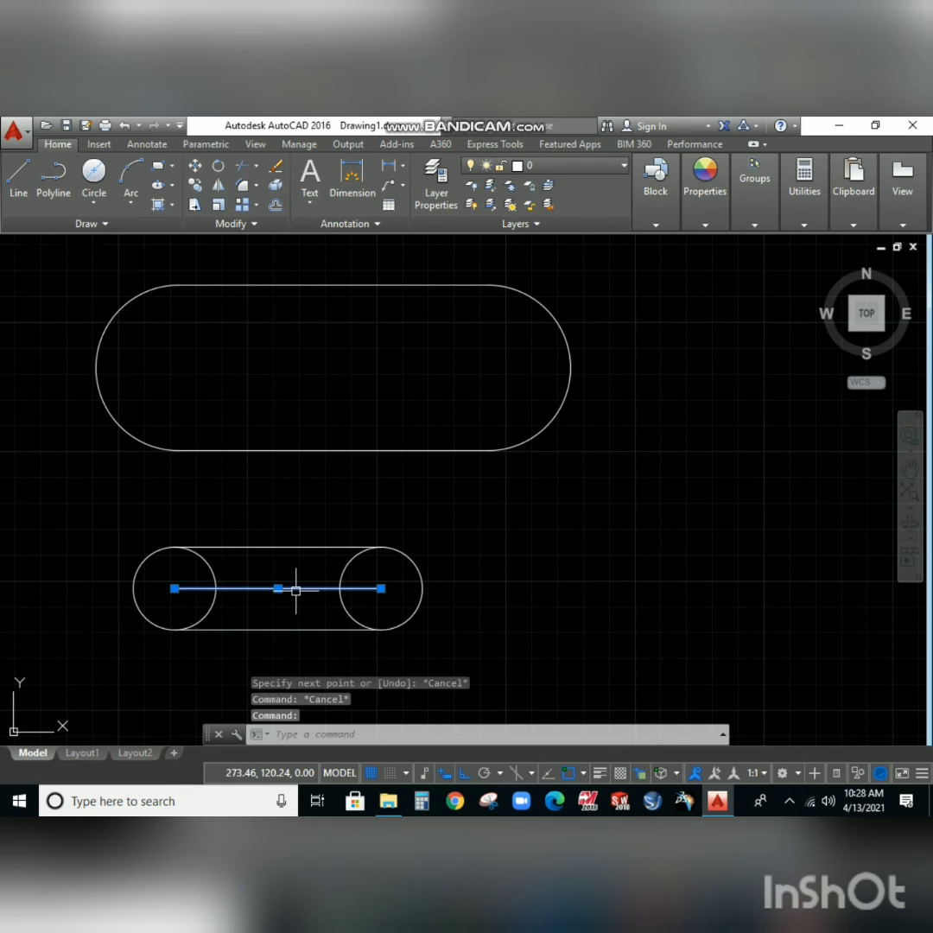
{"action": "key", "text": "Delete"}
- Trim the small circles' inner arcs using all objects as cutting edges
{"action": "key", "text": "Escape"}
{"action": "type", "text": "TR"}
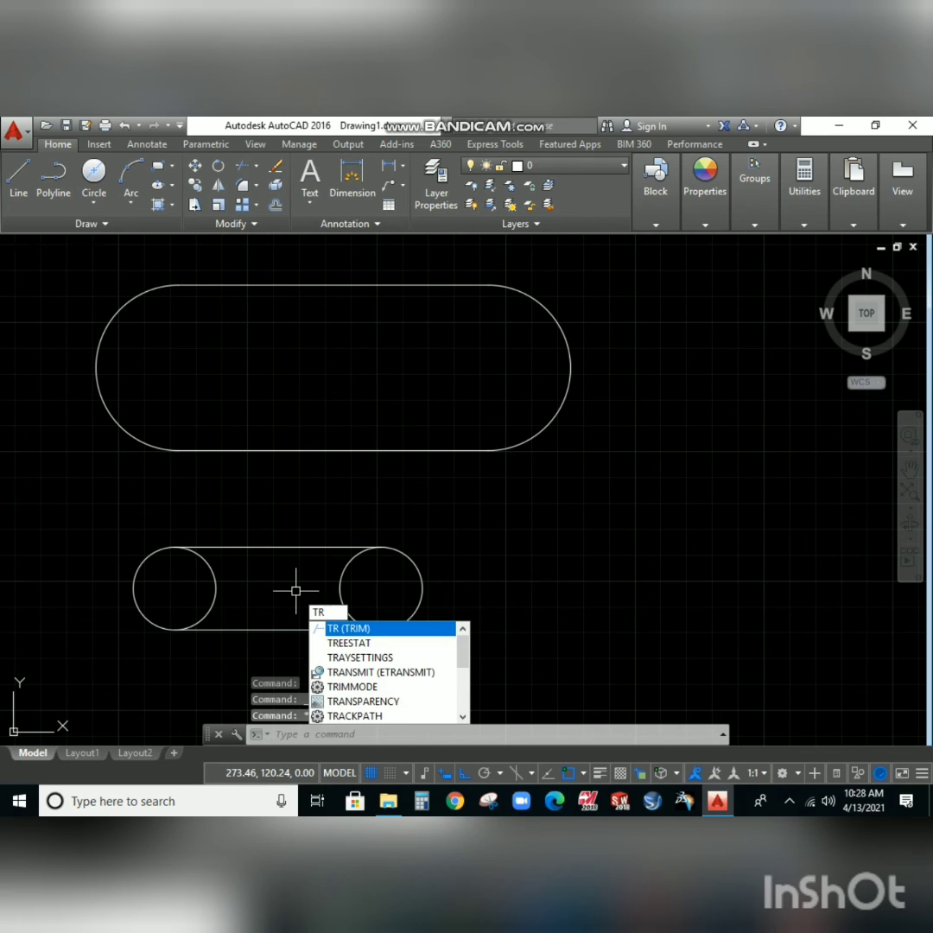
{"action": "key", "text": "Return"}
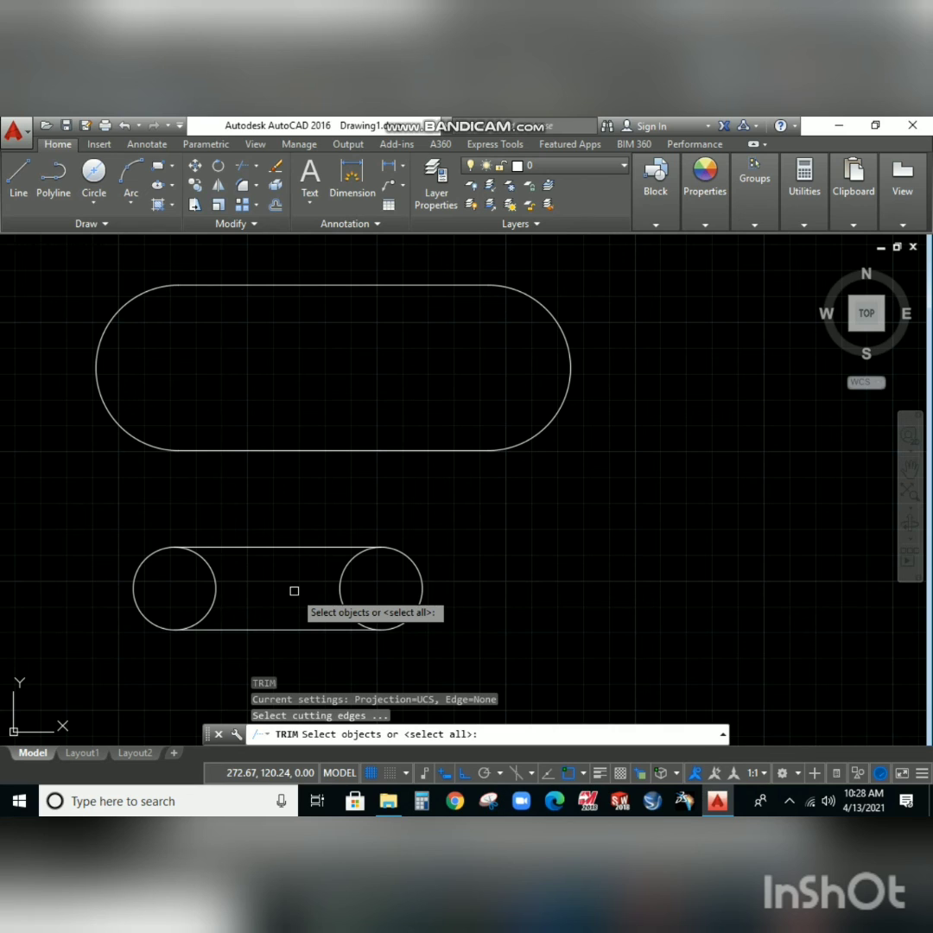
{"action": "key", "text": "Return"}
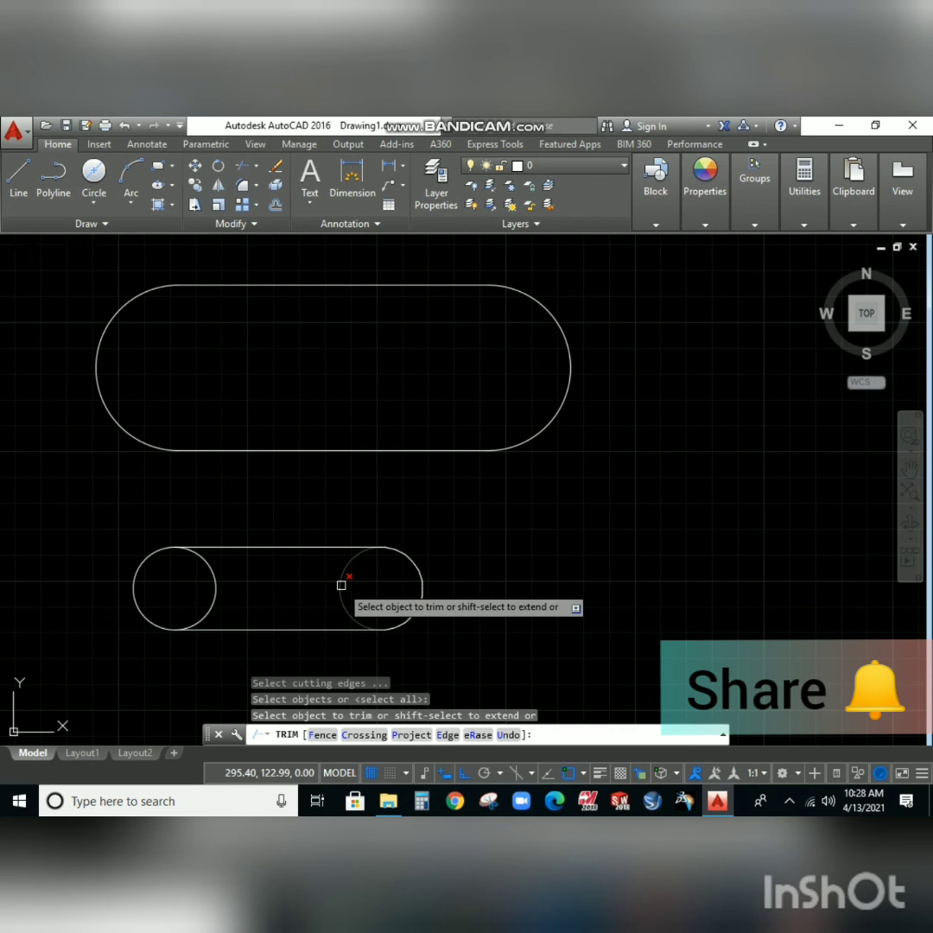
{"action": "left_click", "coordinate": [341, 584]}
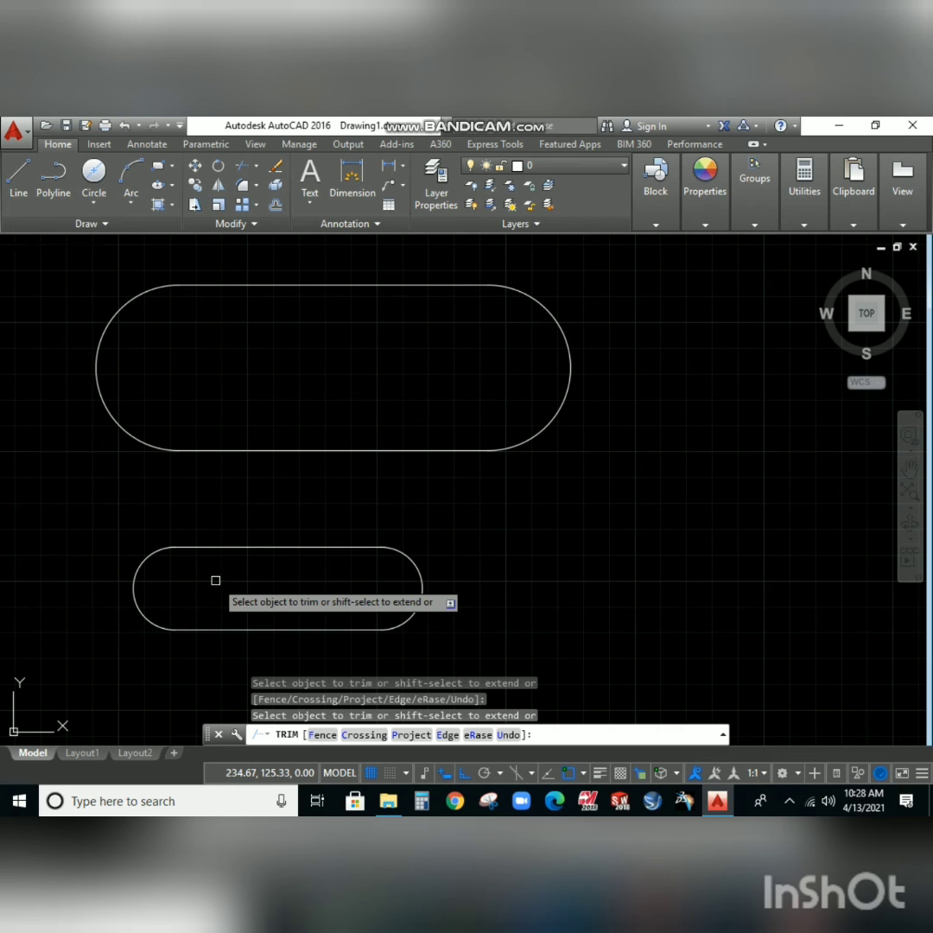
{"action": "key", "text": "Escape"}
{"action": "scroll", "coordinate": [215, 580], "scroll_direction": "down", "scroll_amount": 2}
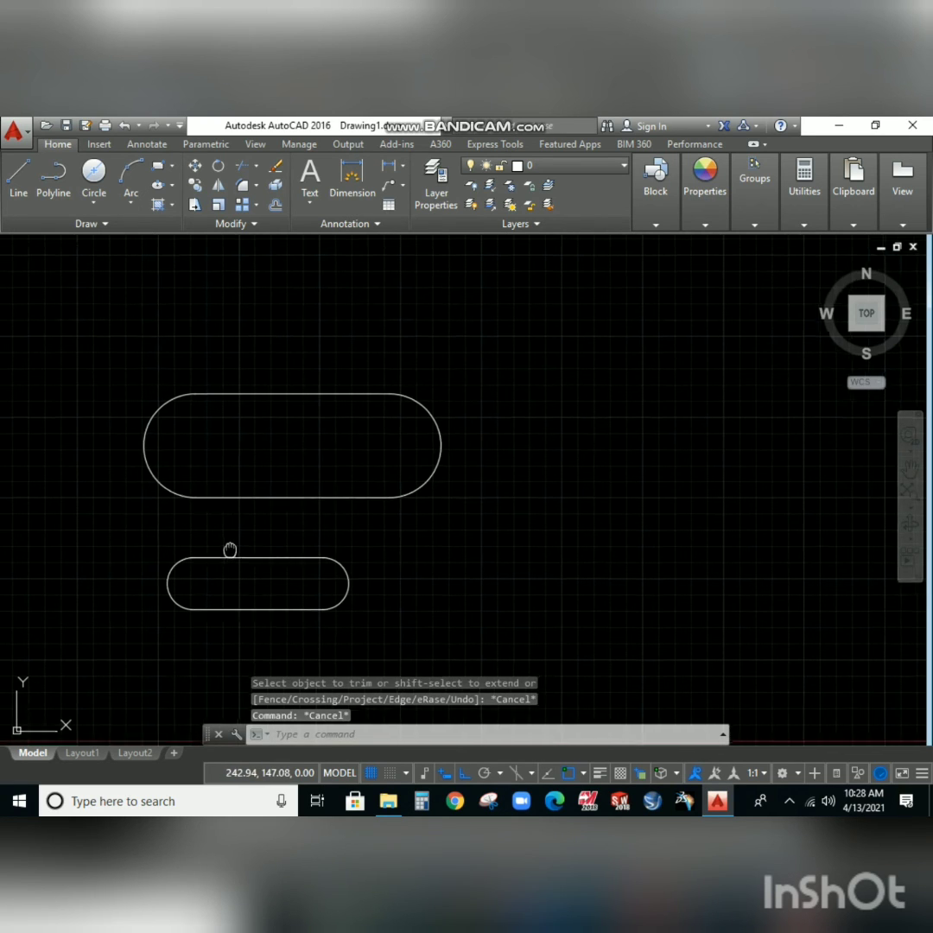
- Frame both slots together in the view, then show the taskbar's hidden tray icons
{"action": "mouse_move", "coordinate": [229, 549]}
{"action": "middle_mouse_down"}
{"action": "mouse_move", "coordinate": [233, 405]}
{"action": "mouse_move", "coordinate": [267, 391]}
{"action": "mouse_move", "coordinate": [304, 391]}
{"action": "mouse_move", "coordinate": [318, 478]}
{"action": "mouse_move", "coordinate": [323, 380]}
{"action": "middle_mouse_up"}
{"action": "scroll", "coordinate": [232, 429], "scroll_direction": "down", "scroll_amount": 2}
{"action": "scroll", "coordinate": [304, 391], "scroll_direction": "up", "scroll_amount": 2}
{"action": "scroll", "coordinate": [320, 478], "scroll_direction": "up", "scroll_amount": 2}
{"action": "scroll", "coordinate": [321, 478], "scroll_direction": "down", "scroll_amount": 2}
{"action": "scroll", "coordinate": [320, 477], "scroll_direction": "down", "scroll_amount": 2}
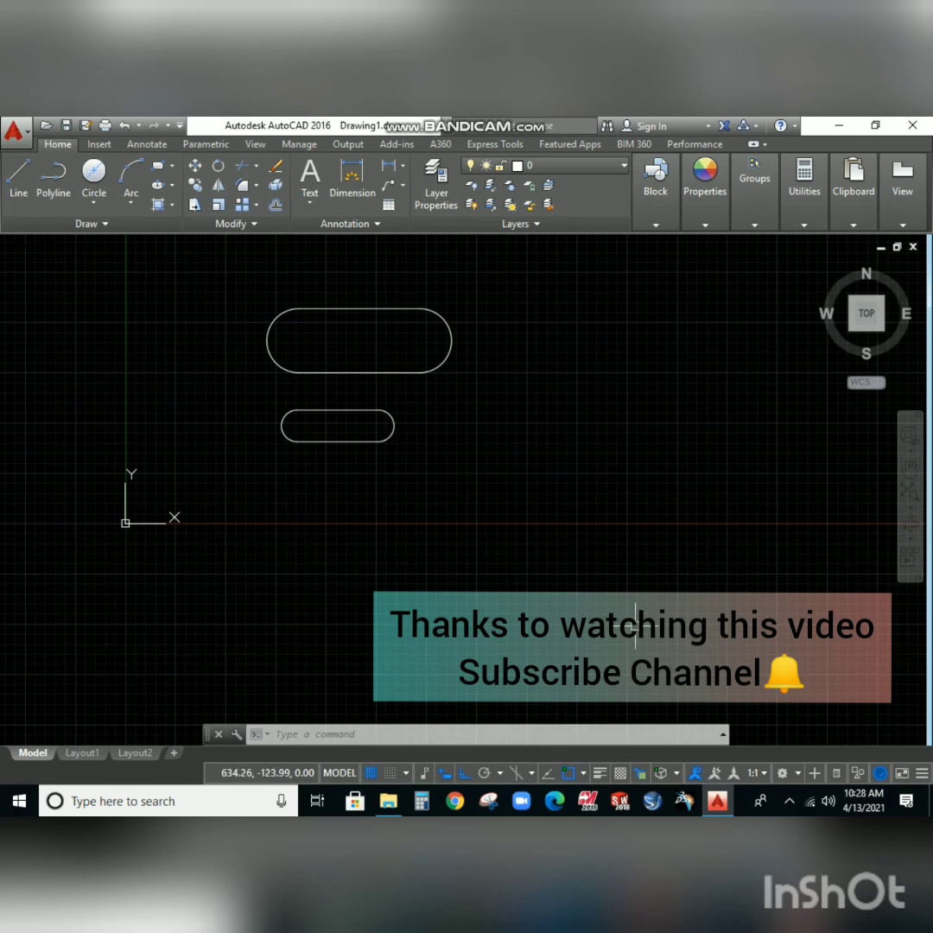
{"action": "left_click", "coordinate": [788, 800]}
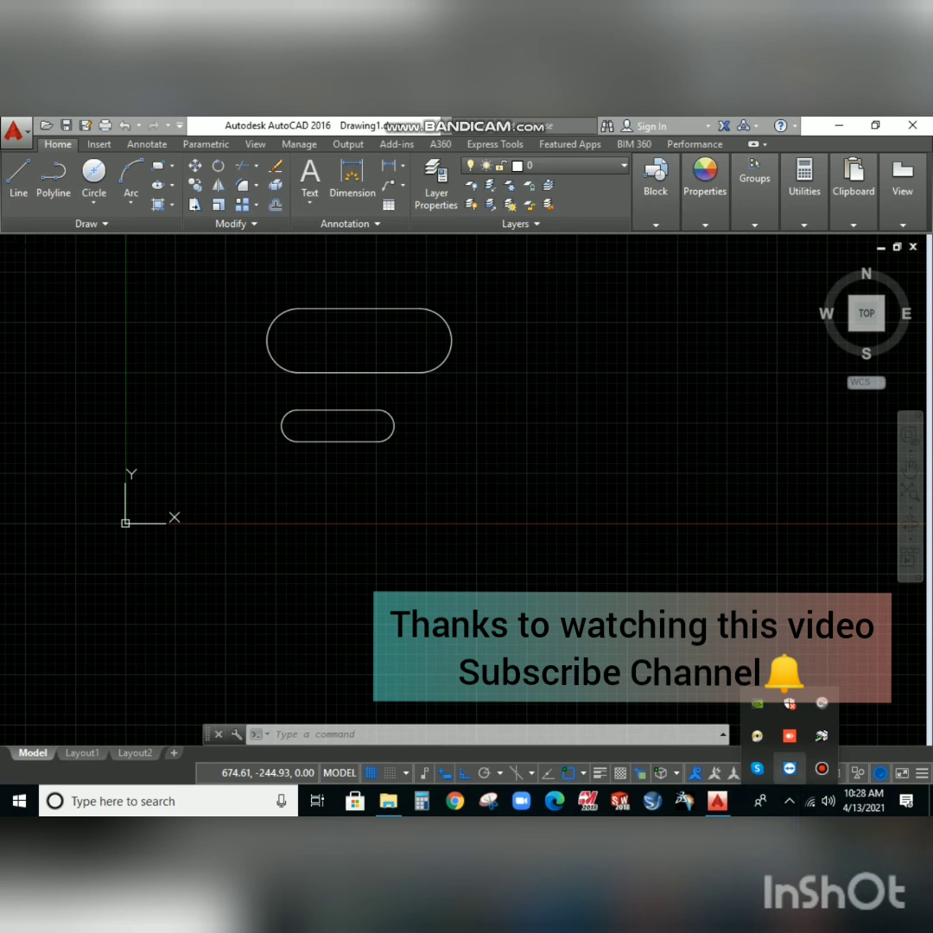